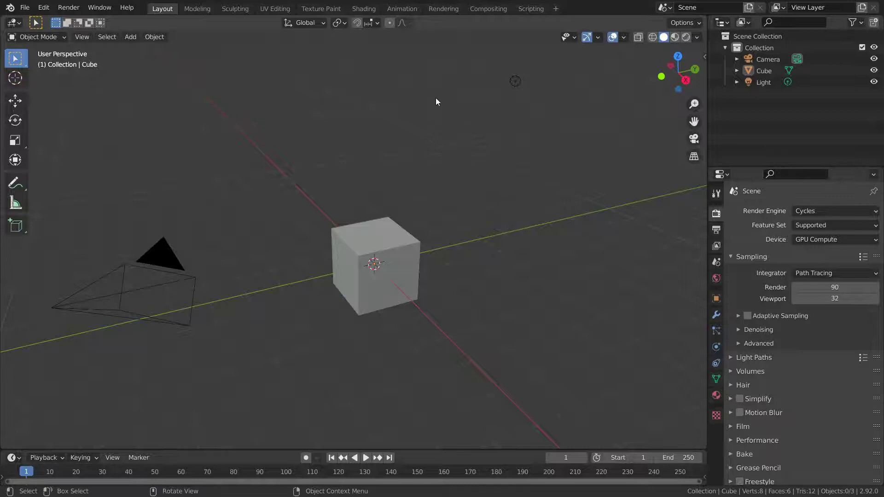
Delete the default cube, camera and light from the scene.
scroll(433, 131, down, 2)
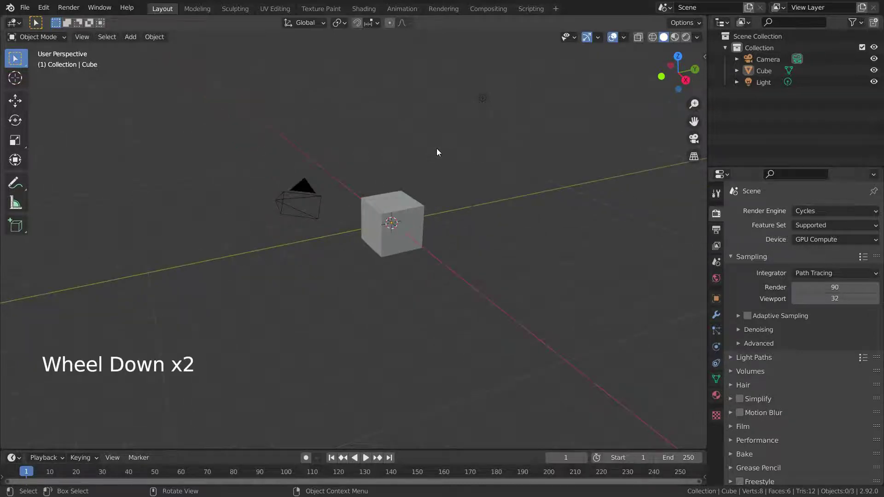
scroll(437, 149, up, 2)
scroll(437, 152, down, 2)
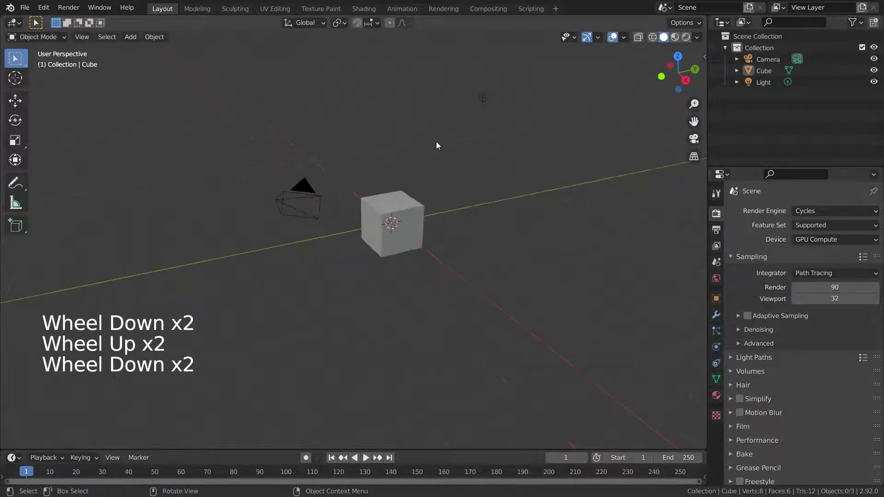
scroll(424, 93, up, 1)
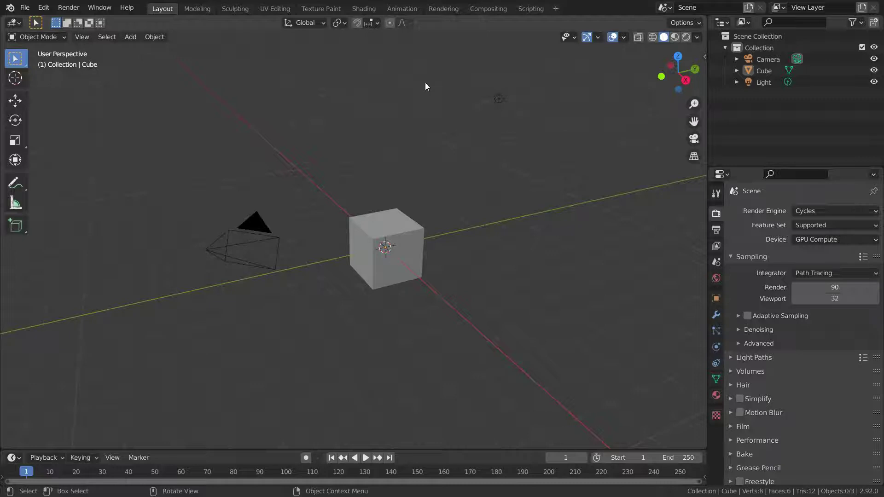
key(a)
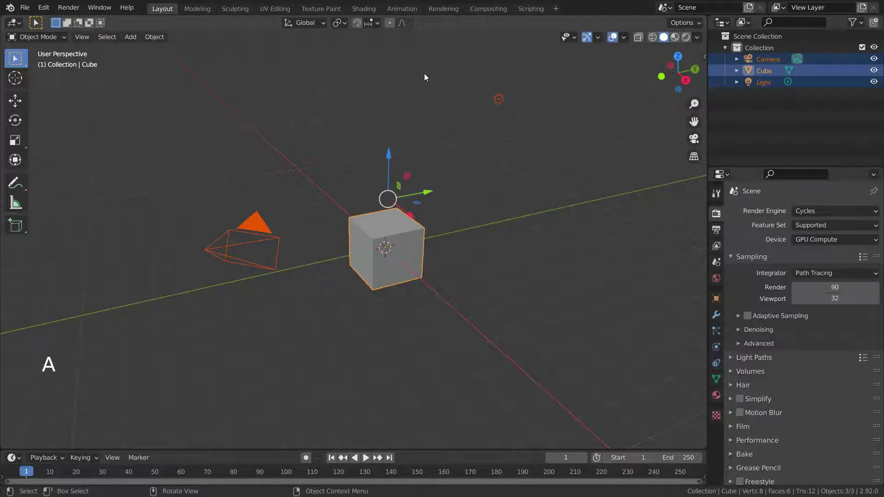
key(Delete)
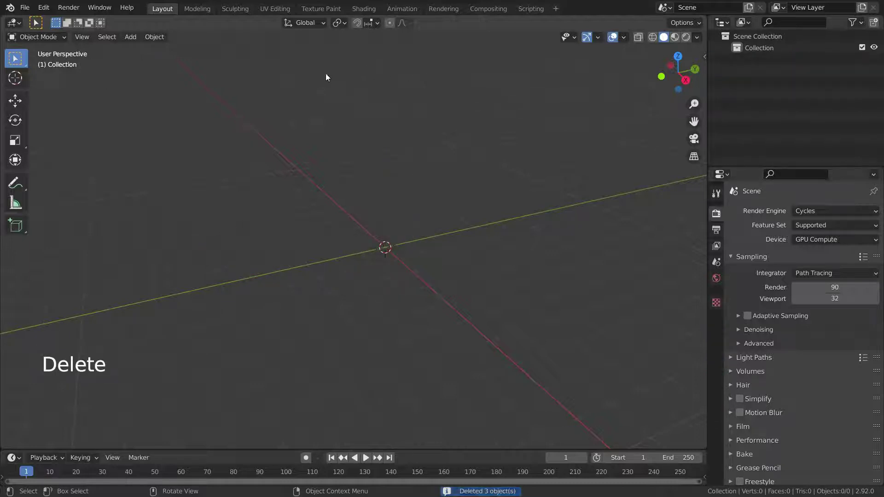
Add a Bezier curve at the scene origin.
key(shift+a)
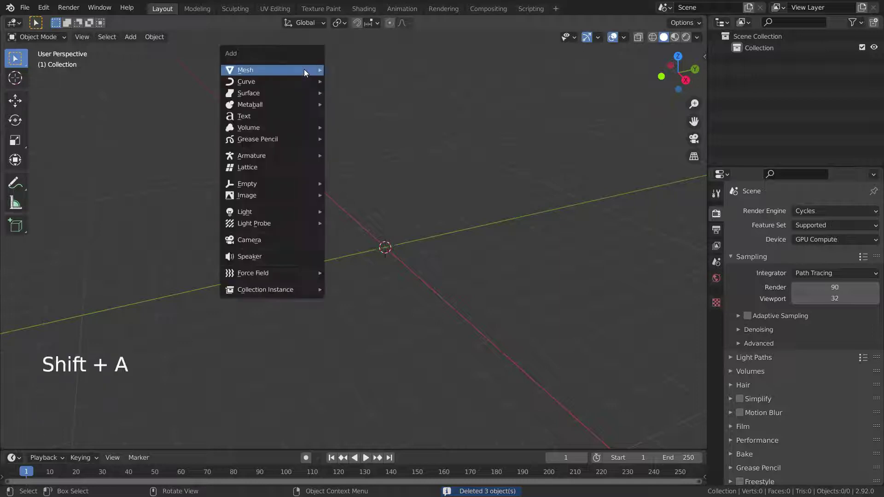
mouse_move(301, 82)
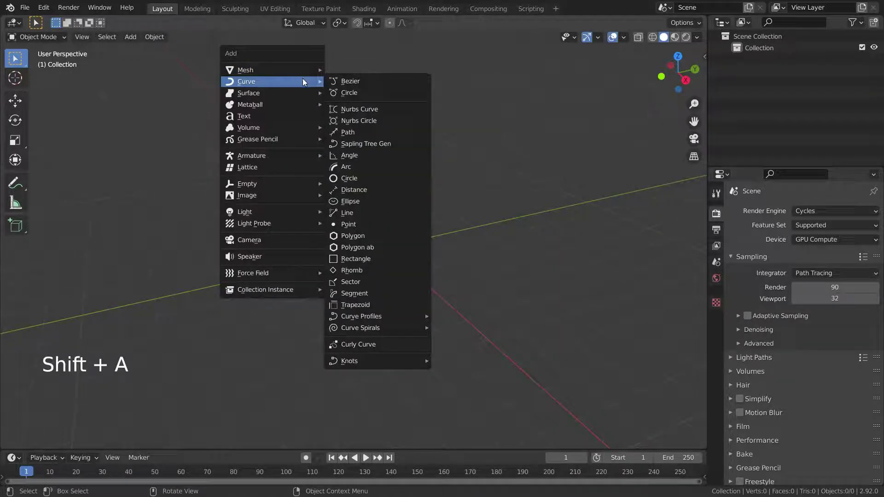
click(364, 81)
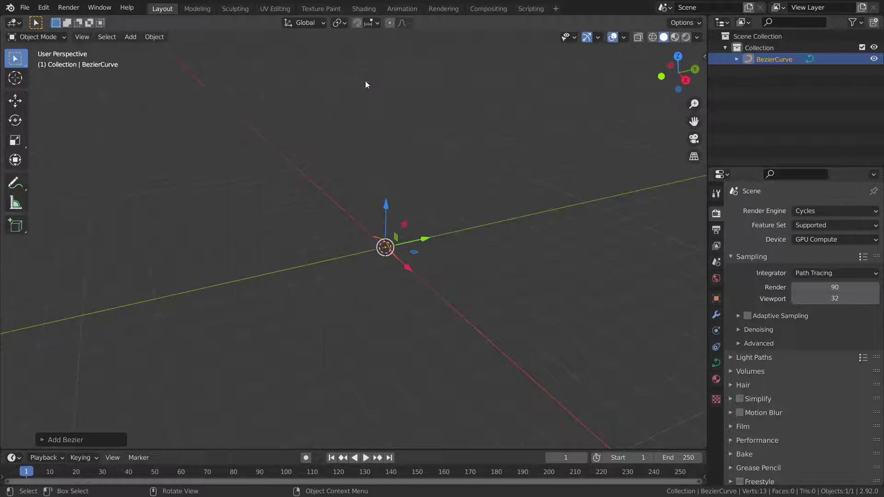
scroll(386, 252, up, 5)
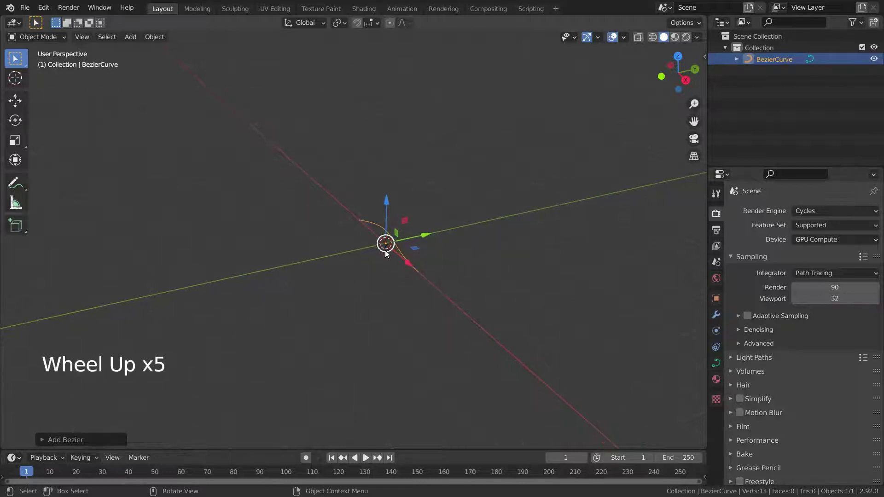
In top view, extrude a new control point from the curve's left end.
key(KP_7)
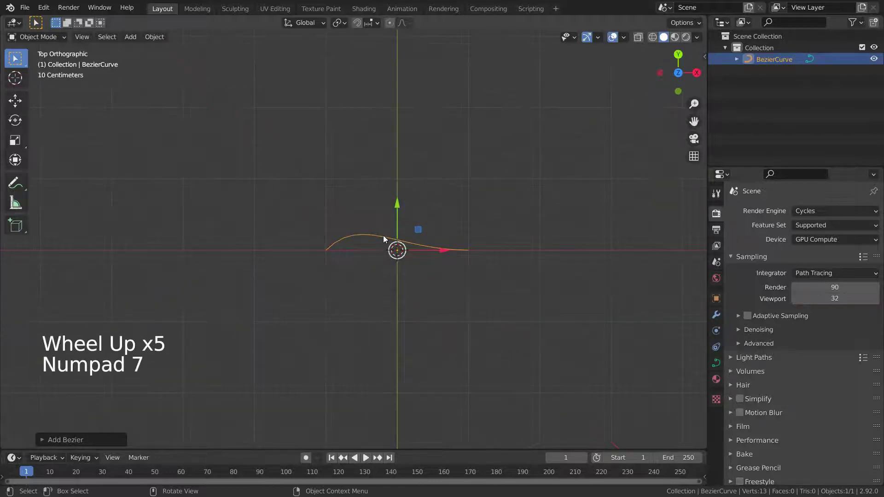
scroll(383, 236, up, 3)
key(Tab)
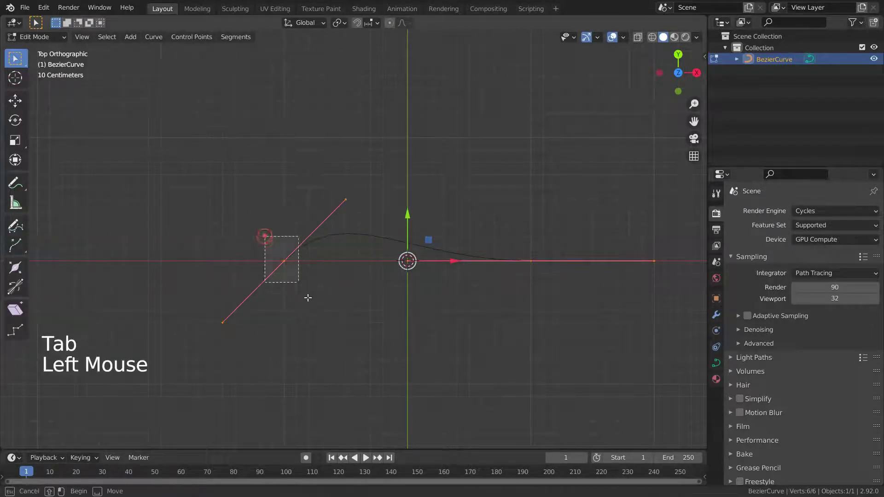
drag(263, 233, 318, 311)
key(e)
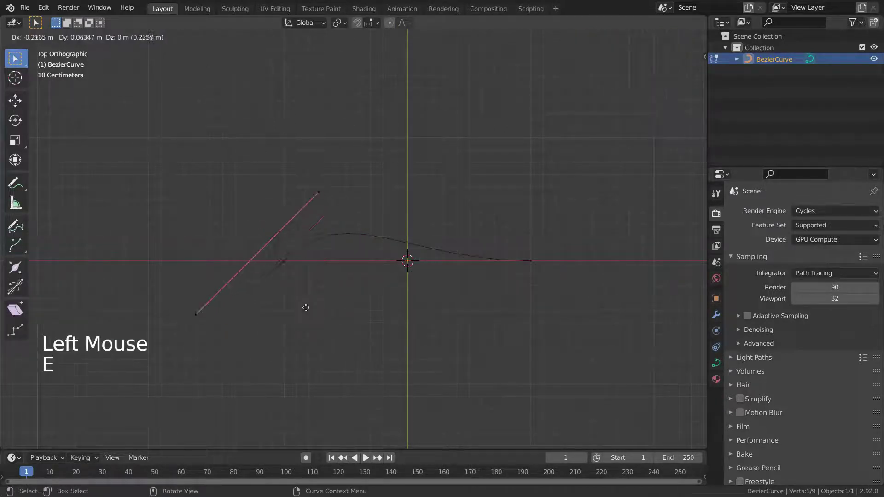
click(134, 268)
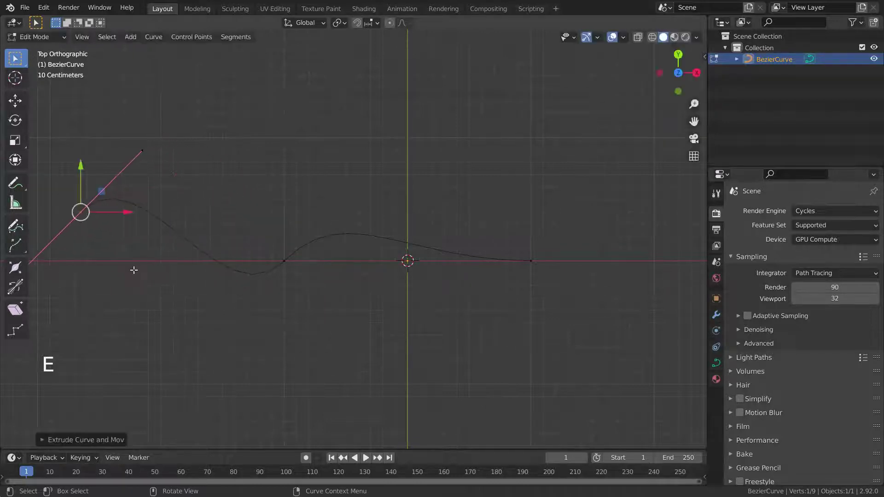
Subdivide the curve segment between two selected control points.
shift+middle_drag(334, 305, 405, 294)
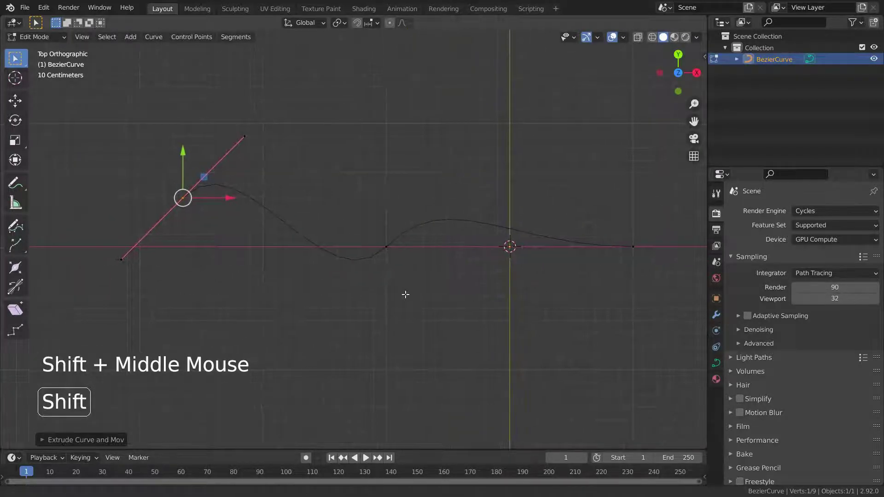
click(258, 280)
drag(145, 152, 426, 312)
right_click(311, 153)
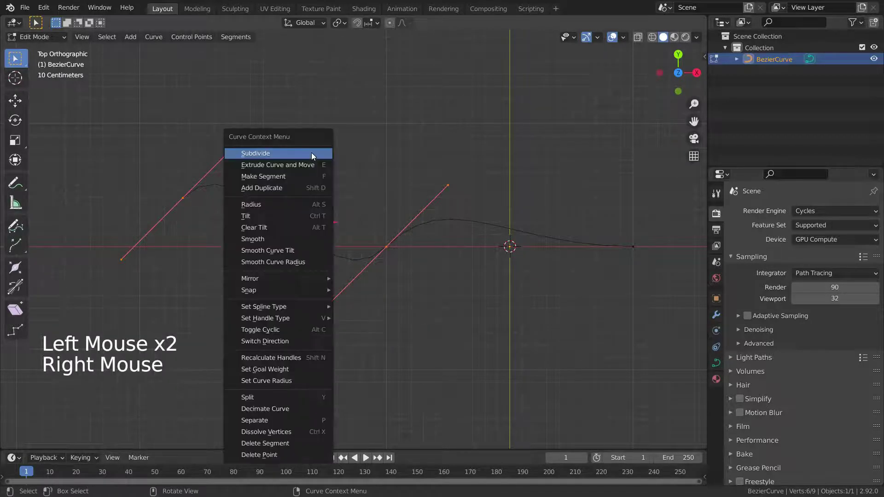
click(278, 154)
Move control points, including the left end, to form a longer wave.
click(286, 258)
drag(269, 203, 264, 236)
drag(152, 182, 205, 232)
drag(182, 202, 162, 203)
click(287, 286)
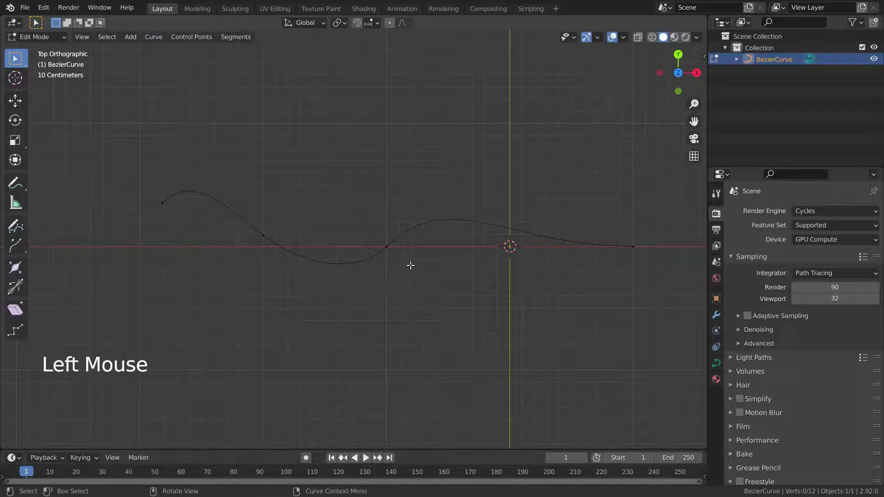
scroll(457, 283, down, 2)
scroll(457, 282, up, 2)
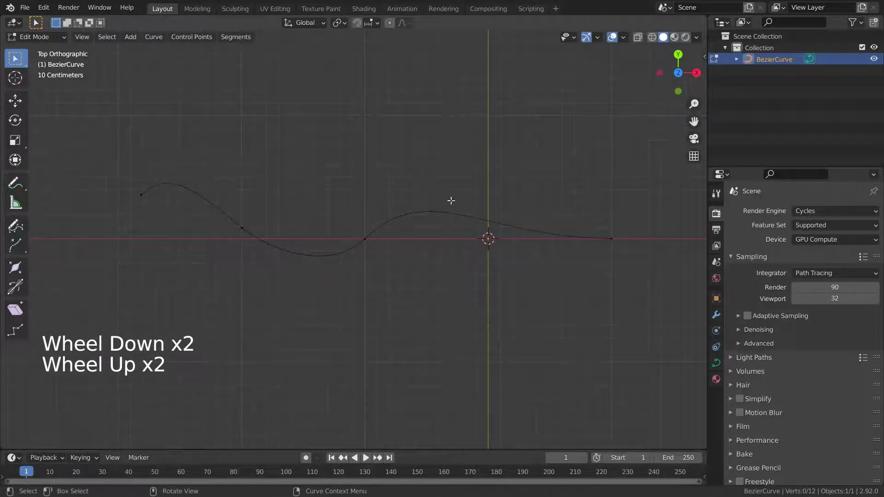
Back in Object Mode, rotate the wavy curve 90° around Y so it stands upright.
key(Tab)
middle_drag(459, 256, 378, 198)
scroll(378, 201, down, 4)
scroll(400, 247, up, 2)
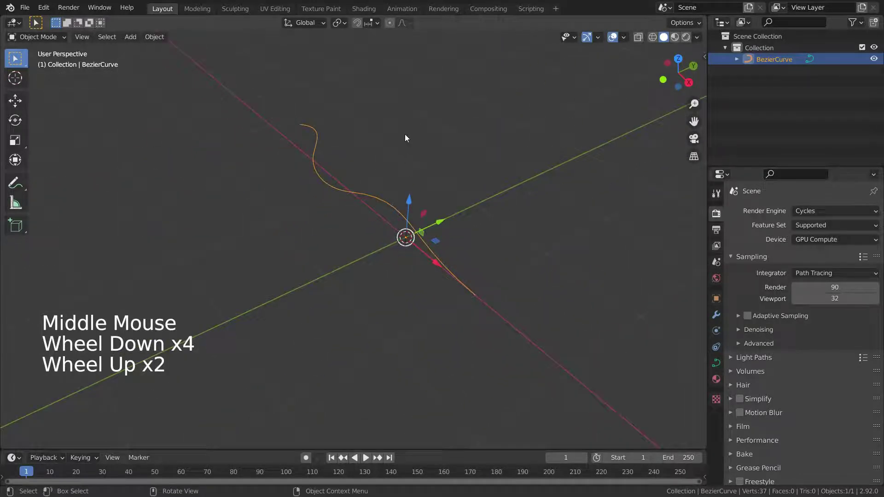
key(r)
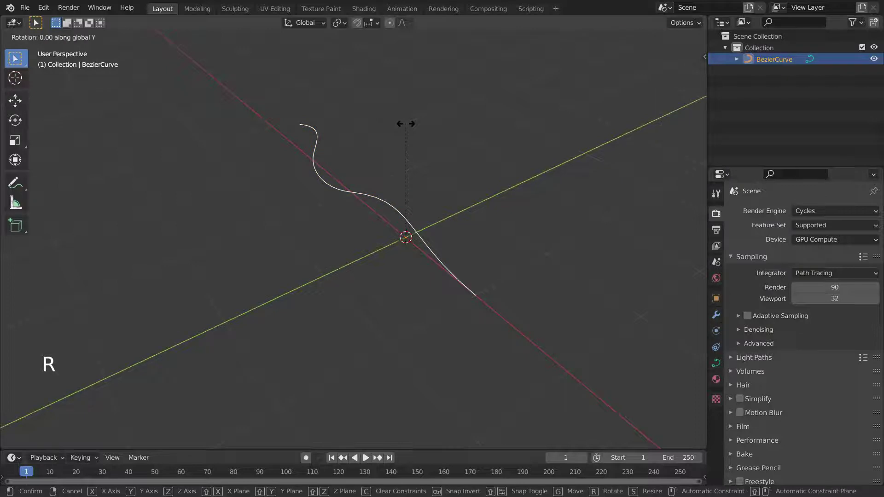
text(90)
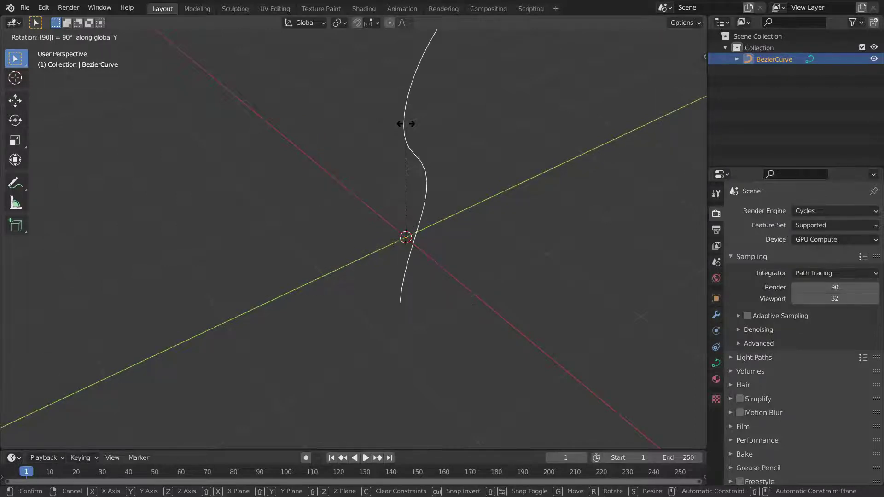
key(Return)
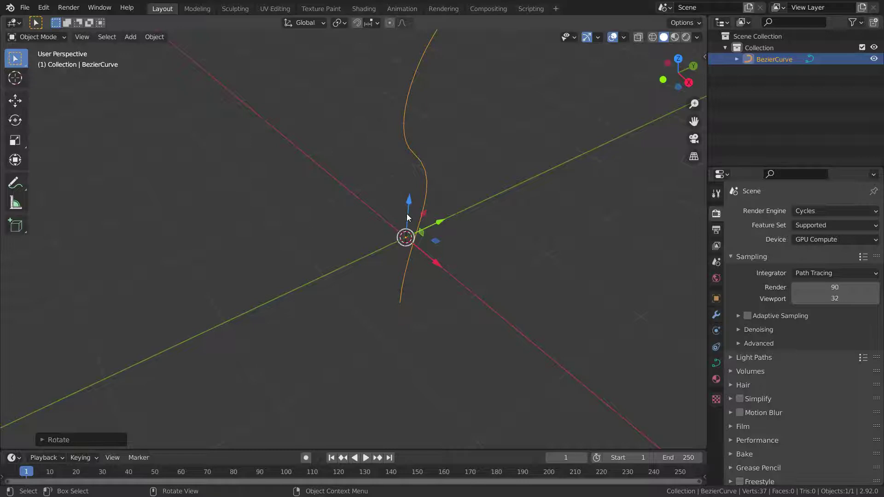
scroll(407, 214, down, 3)
scroll(444, 184, up, 2)
mouse_move(444, 183)
middle_down()
mouse_move(440, 208)
mouse_move(424, 187)
mouse_move(432, 184)
middle_up()
scroll(433, 184, down, 2)
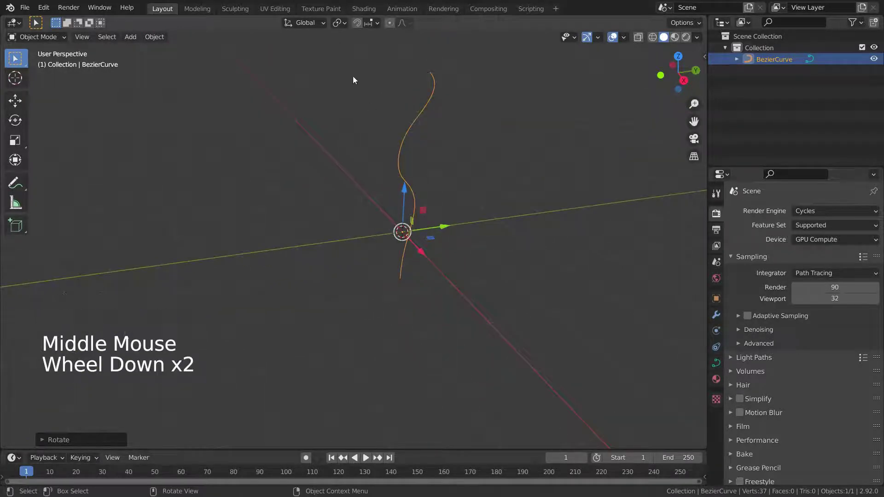
Add a cylinder and scale it down much smaller.
key(shift+a)
mouse_move(348, 72)
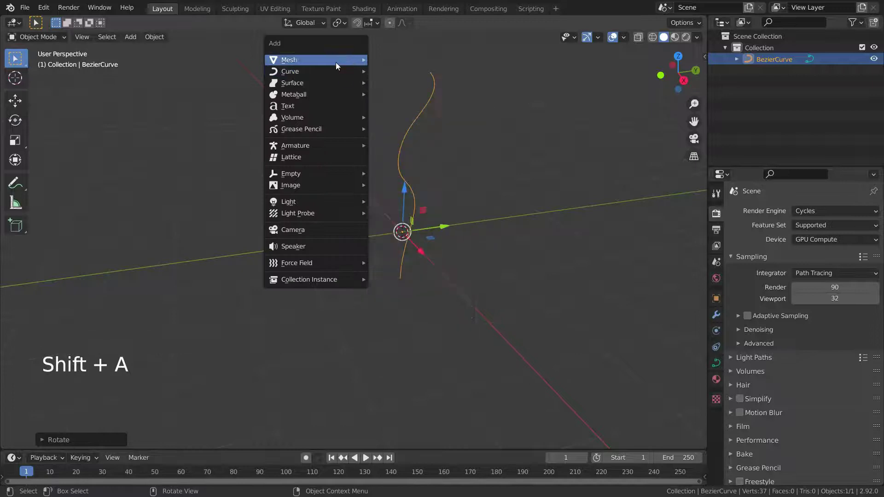
click(400, 117)
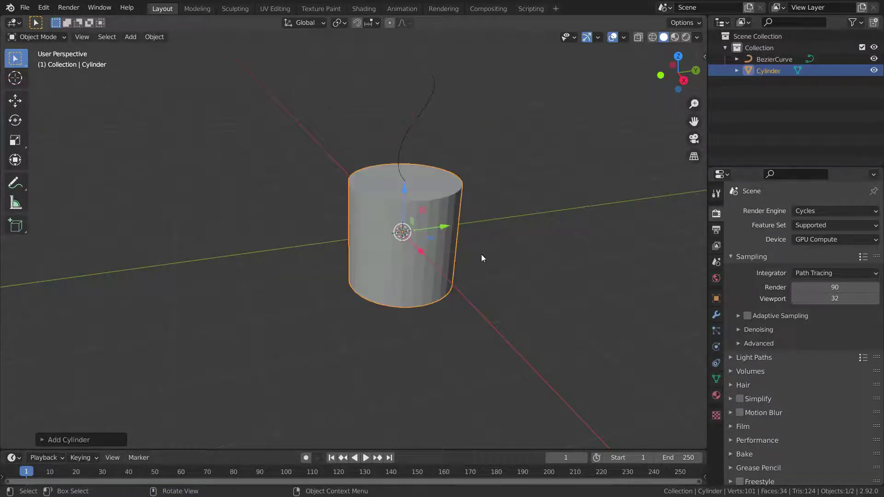
key(s)
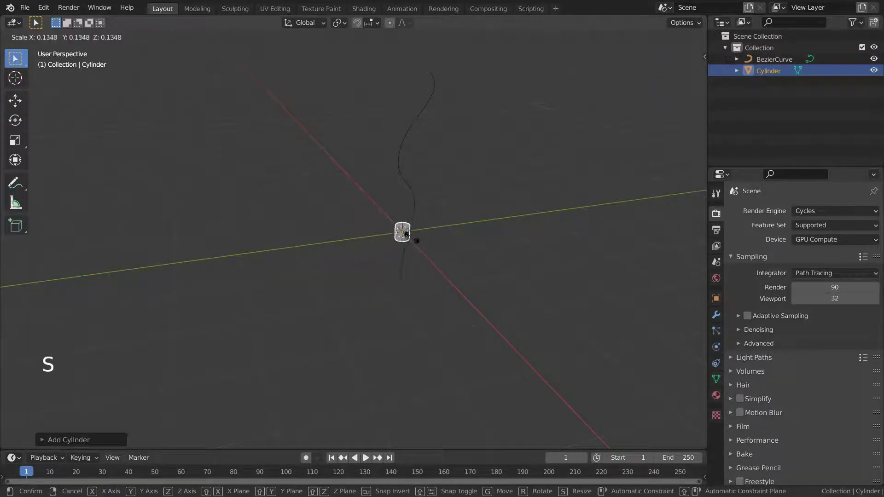
click(407, 237)
scroll(405, 232, up, 2)
Stretch the cylinder tall along Z and raise it about 1.858 m.
key(s)
key(z)
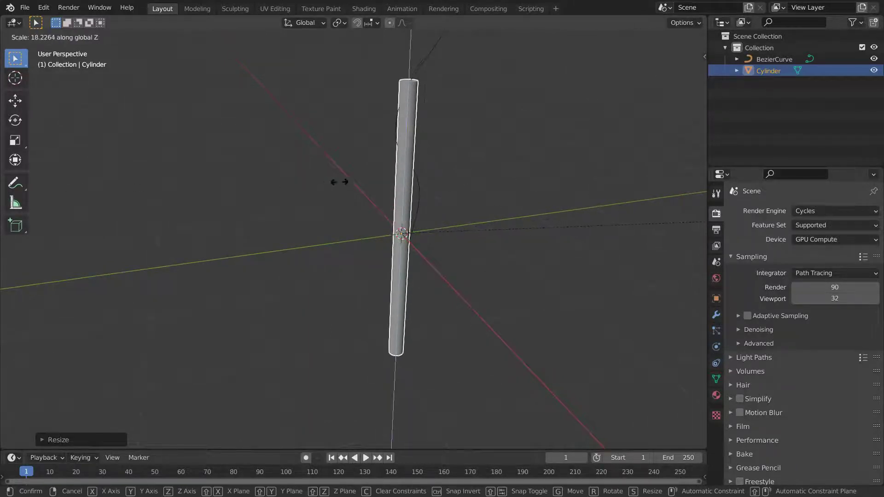
click(382, 194)
scroll(368, 246, down, 3)
scroll(368, 246, down, 1)
scroll(368, 245, up, 2)
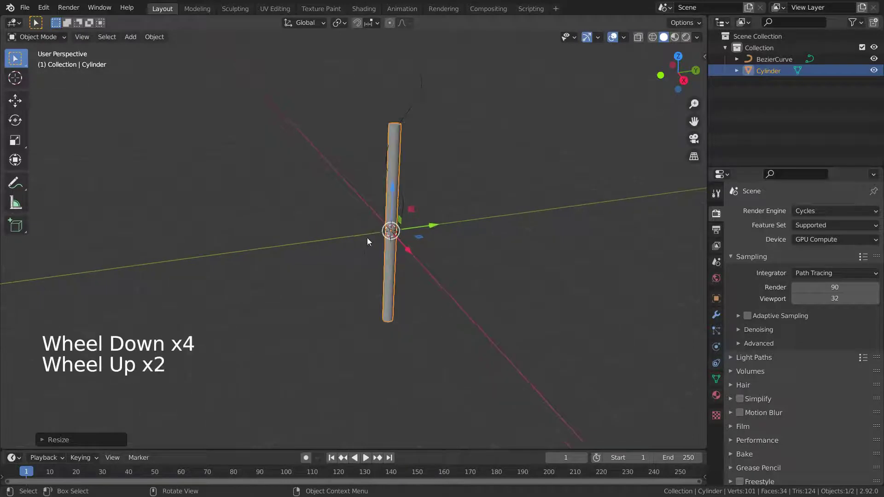
drag(389, 196, 388, 88)
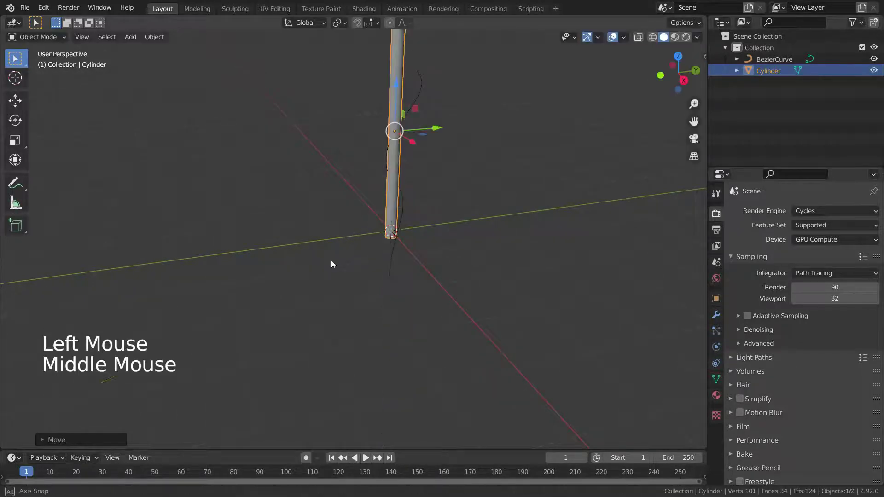
middle_drag(331, 261, 335, 248)
scroll(338, 251, down, 3)
scroll(384, 183, up, 2)
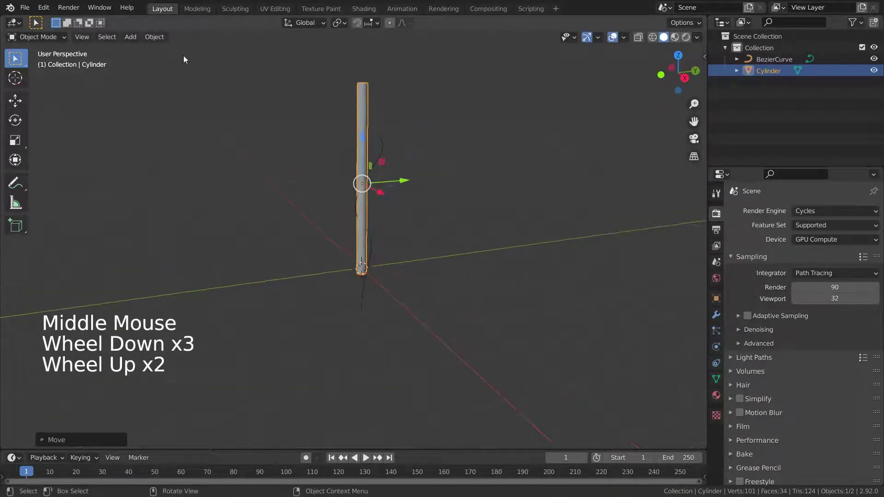
scroll(351, 87, up, 1)
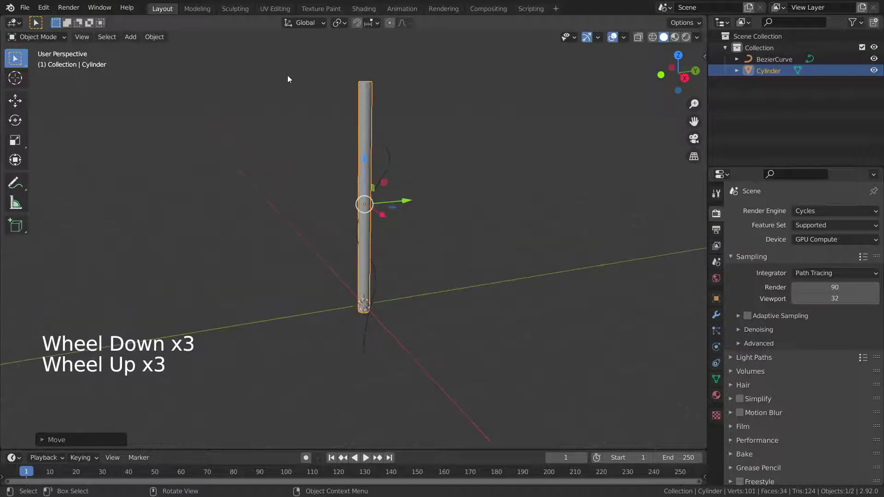
Apply the cylinder's rotation and scale.
click(154, 37)
mouse_move(170, 99)
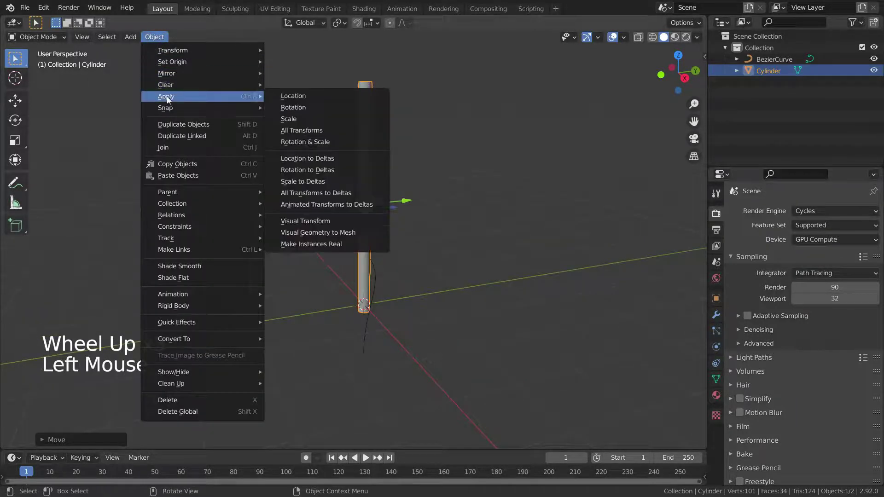
click(311, 142)
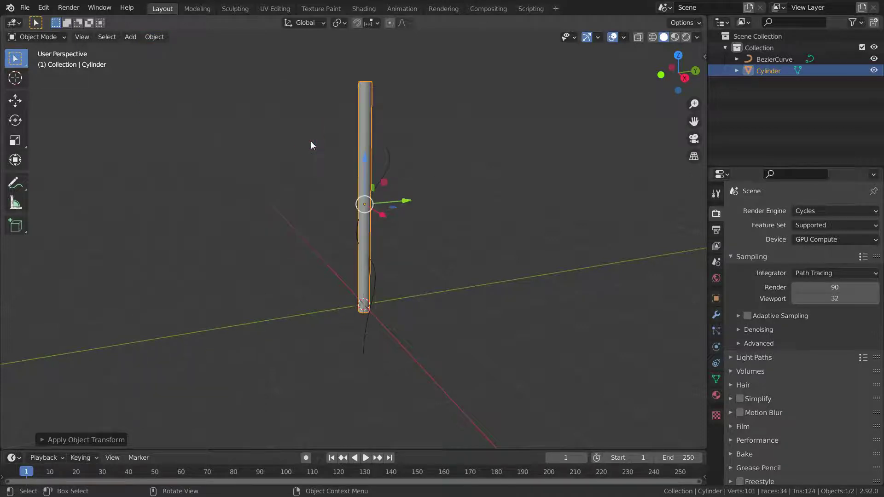
scroll(386, 122, up, 1)
scroll(388, 123, down, 1)
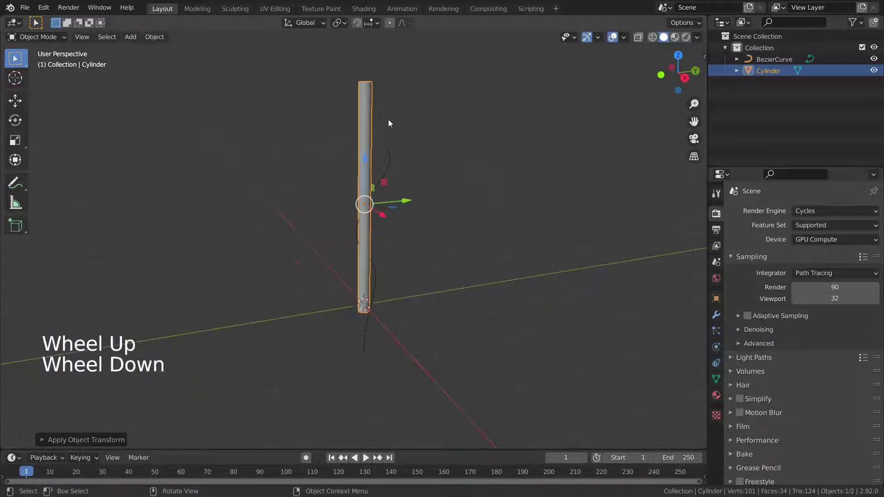
Add 33 evenly spaced loop cuts along the cylinder's height, then return to Object Mode.
key(Tab)
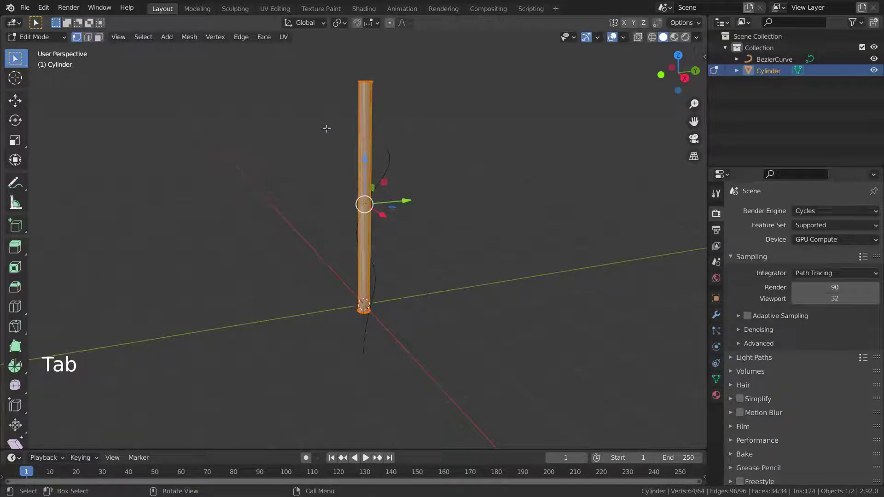
key(ctrl+r)
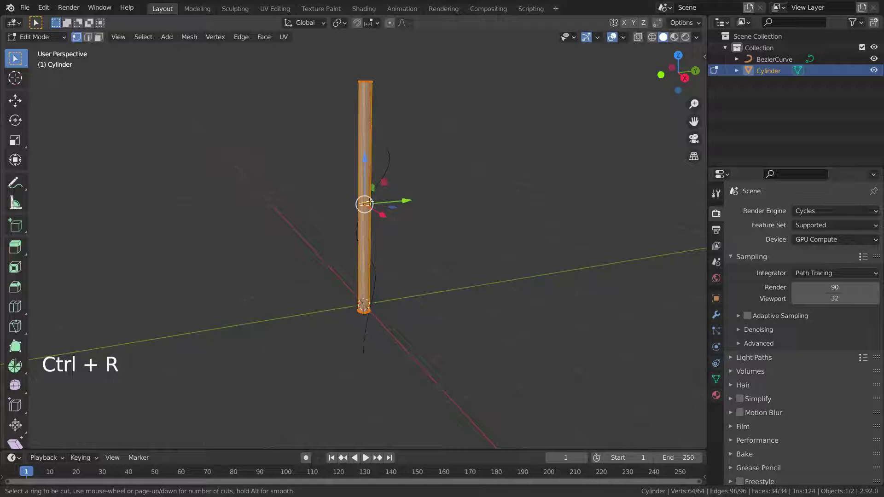
scroll(371, 203, up, 15)
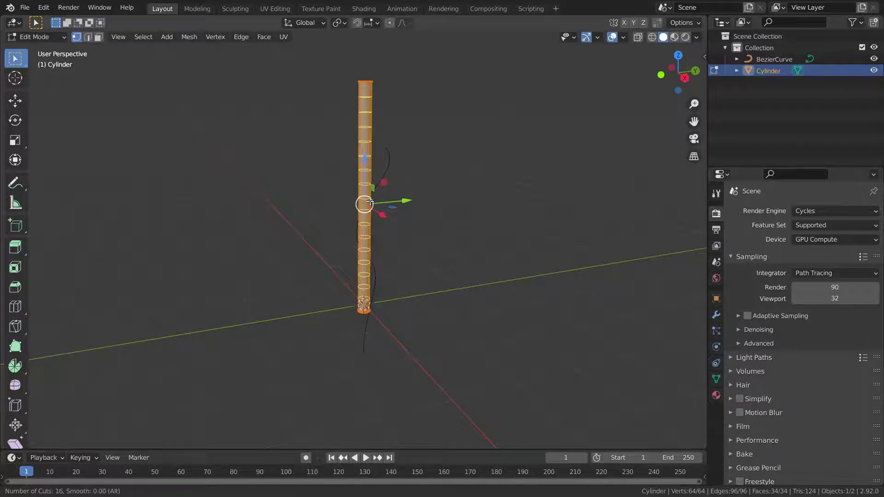
scroll(371, 203, up, 17)
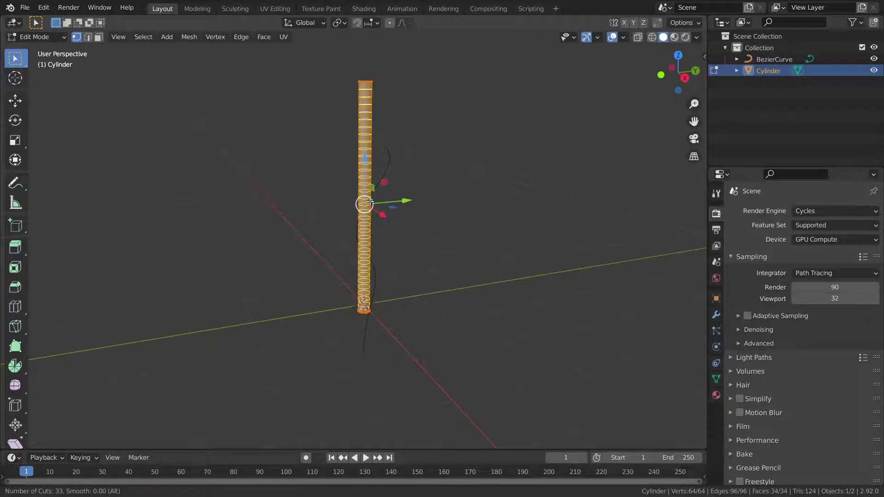
click(371, 203)
click(370, 201)
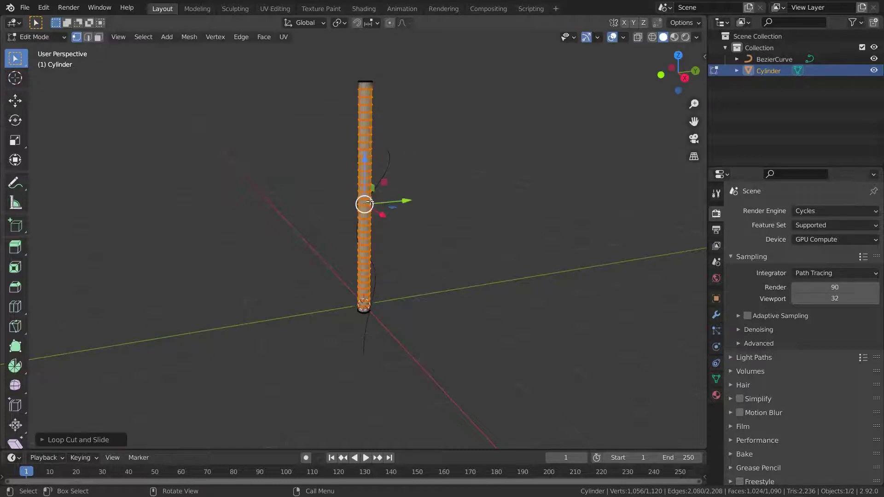
scroll(420, 167, up, 2)
mouse_move(422, 169)
middle_down()
mouse_move(403, 184)
mouse_move(381, 173)
mouse_move(412, 180)
middle_up()
scroll(413, 178, down, 1)
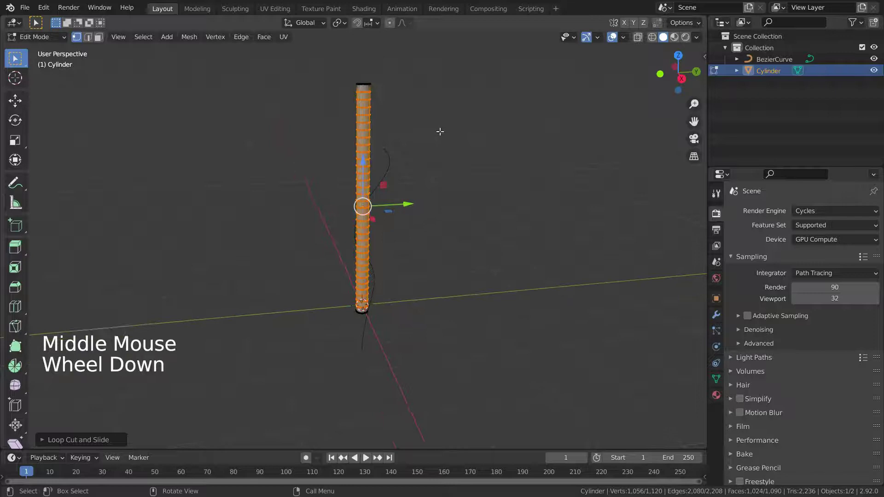
key(Tab)
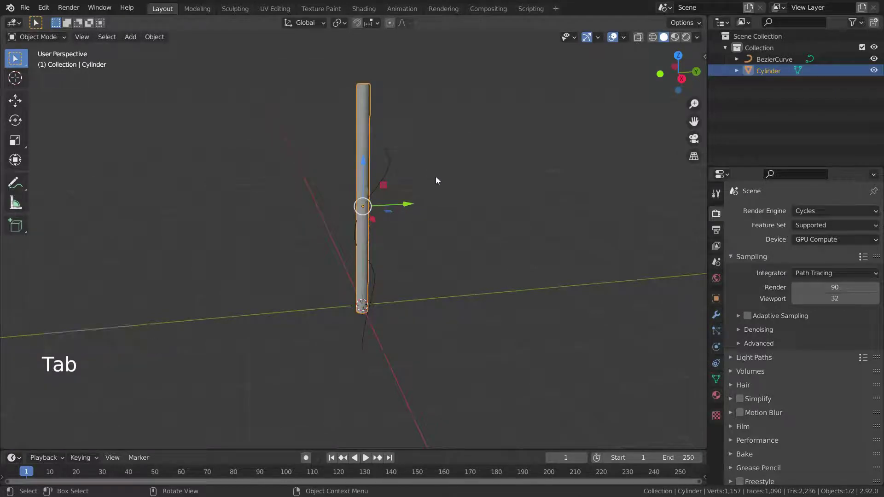
Give the cylinder a Curve modifier targeting BezierCurve and slide it along Z to bend.
click(717, 315)
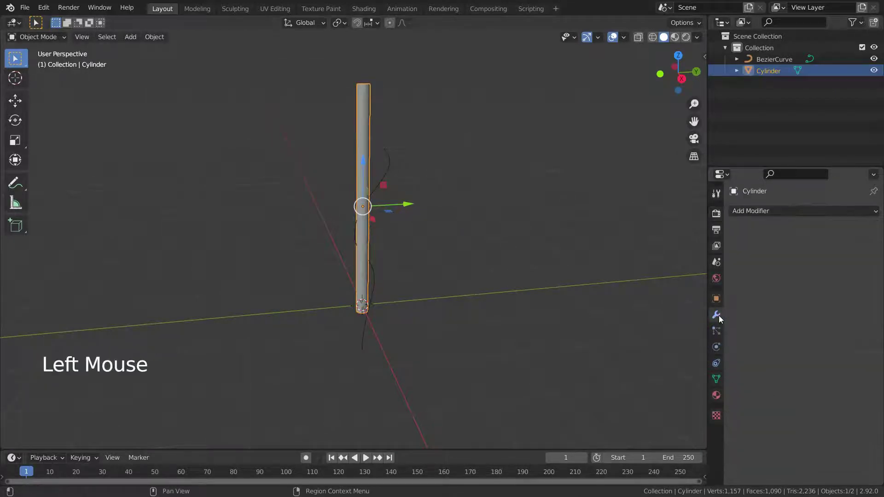
click(785, 209)
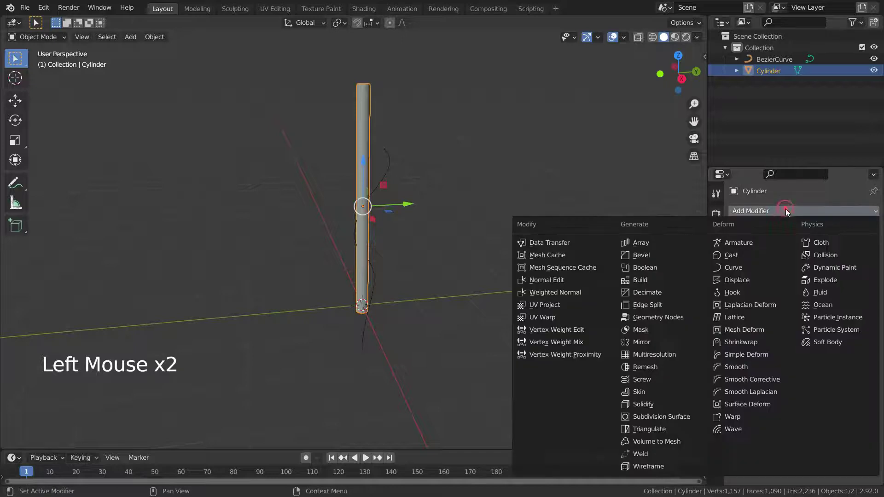
click(747, 268)
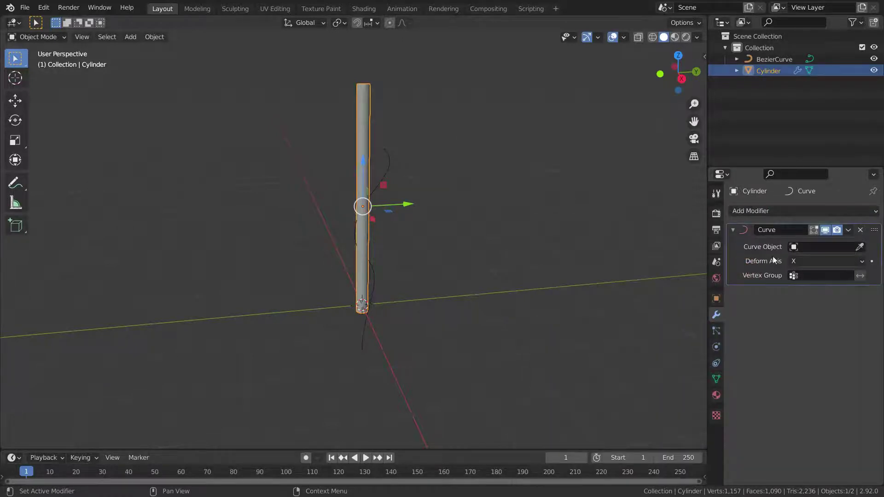
click(860, 248)
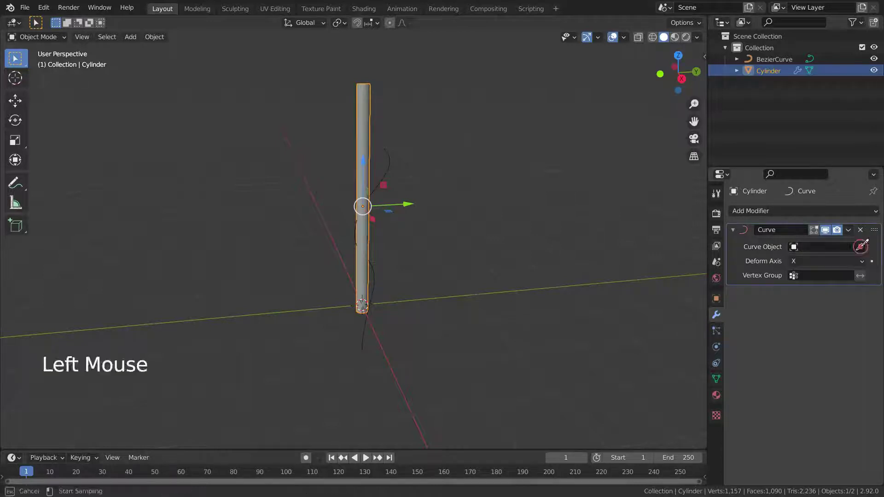
click(391, 160)
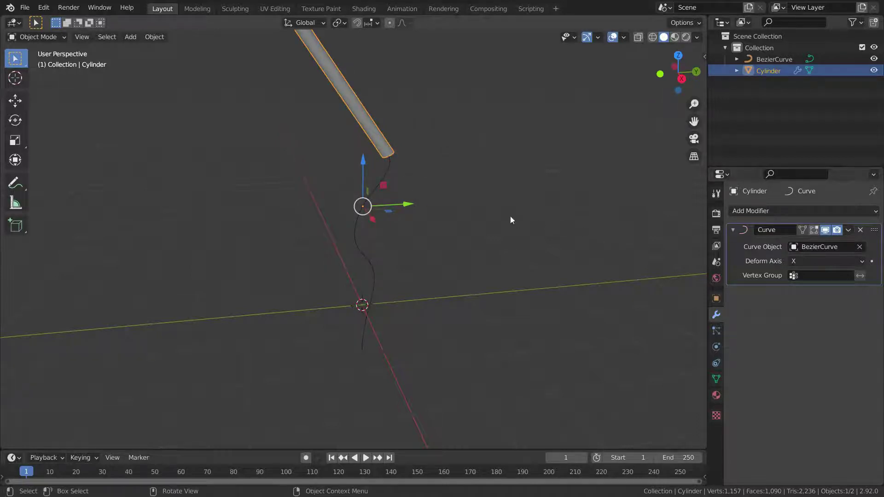
drag(361, 163, 343, 320)
With the scene emptied, bring up the Add menu's Curve submenu.
middle_drag(463, 129, 419, 152)
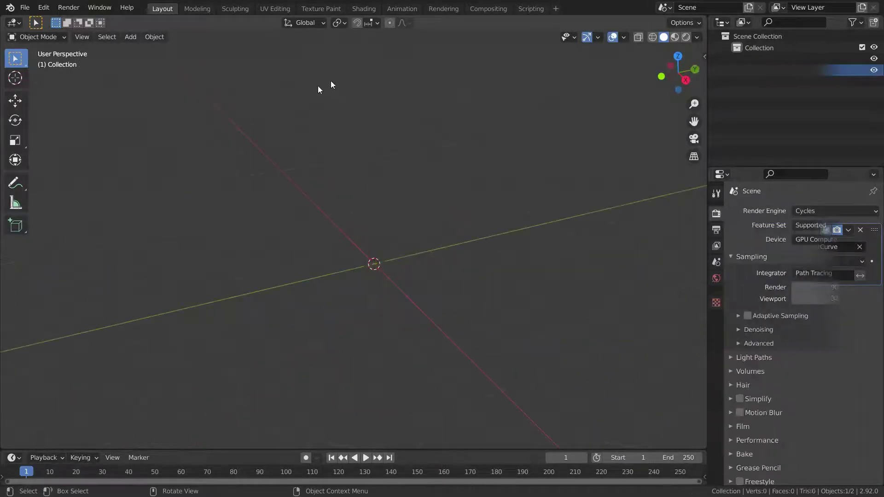
scroll(370, 211, down, 3)
scroll(373, 213, up, 1)
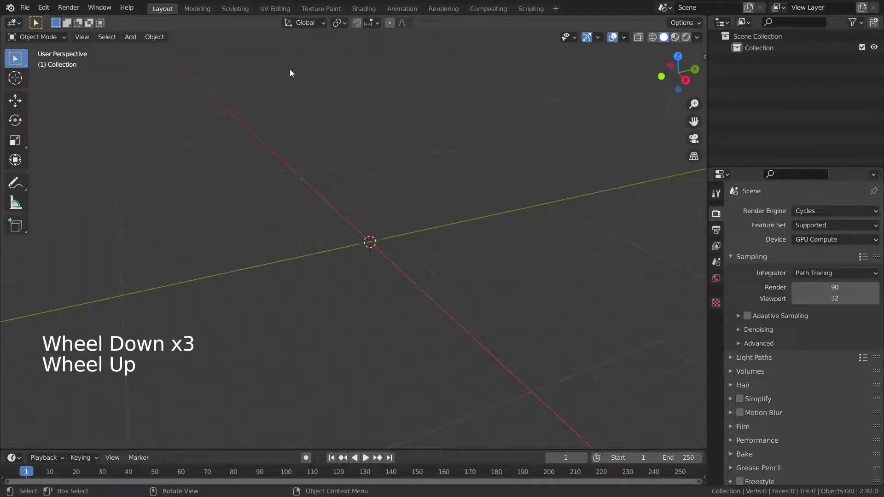
key(shift+a)
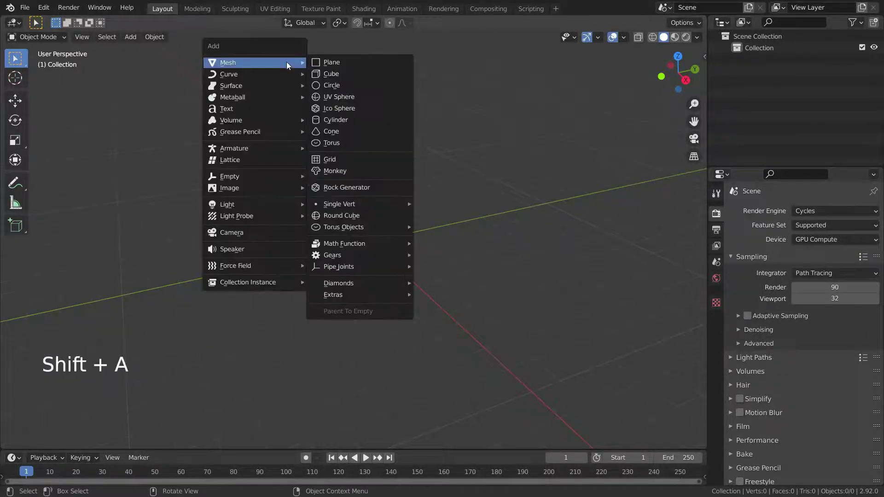
mouse_move(278, 76)
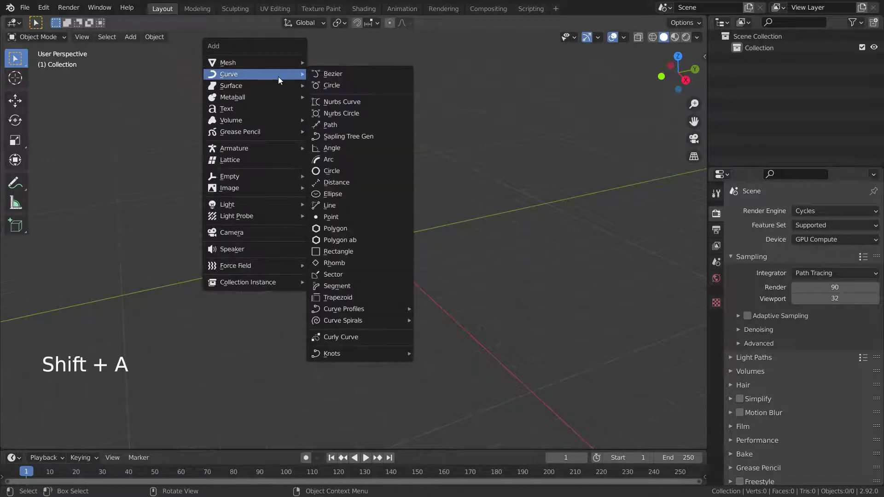
Add a NURBS path and view it from the front.
click(342, 128)
scroll(393, 169, up, 2)
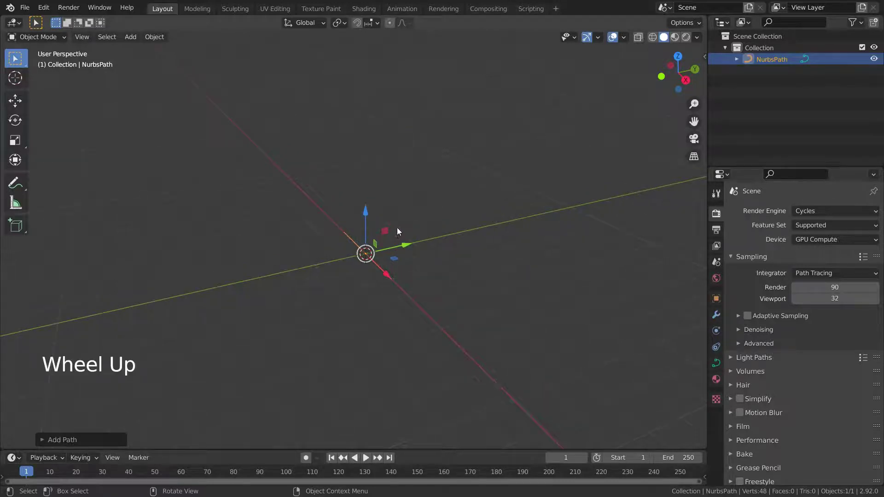
key(KP_1)
scroll(401, 264, up, 3)
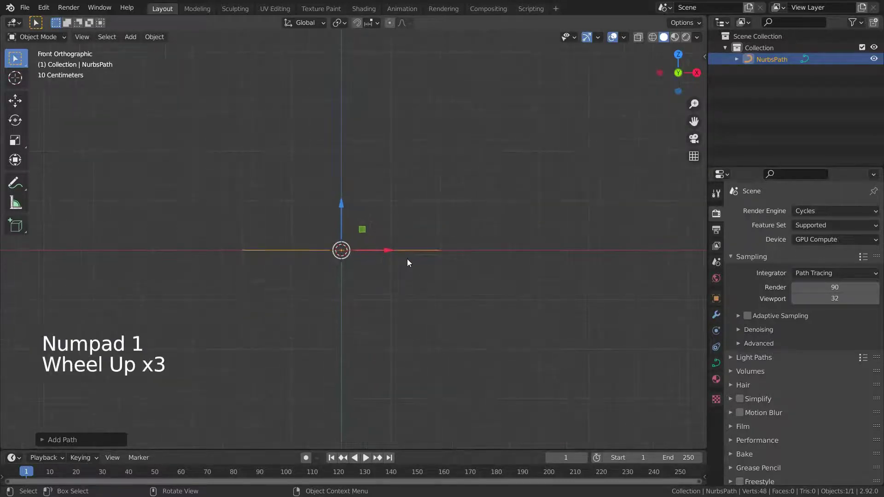
shift+middle_drag(410, 276, 340, 272)
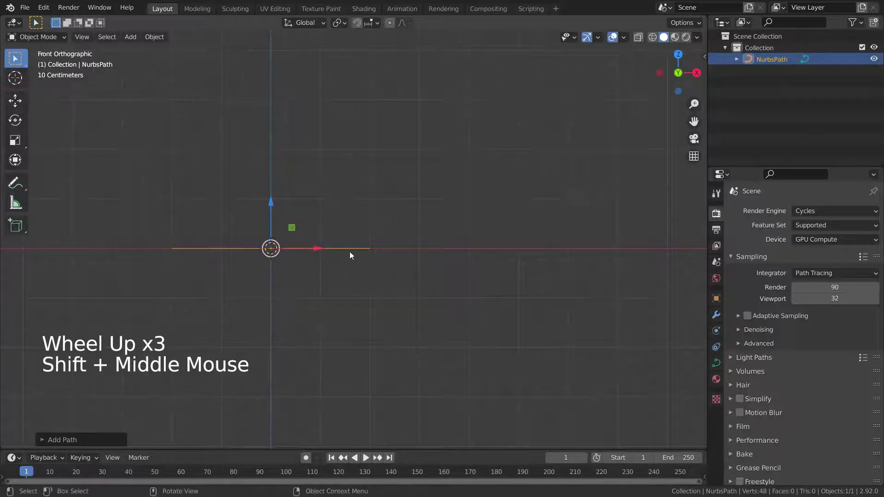
Extrude two new points from the path's right end, rising up and to the right.
key(Tab)
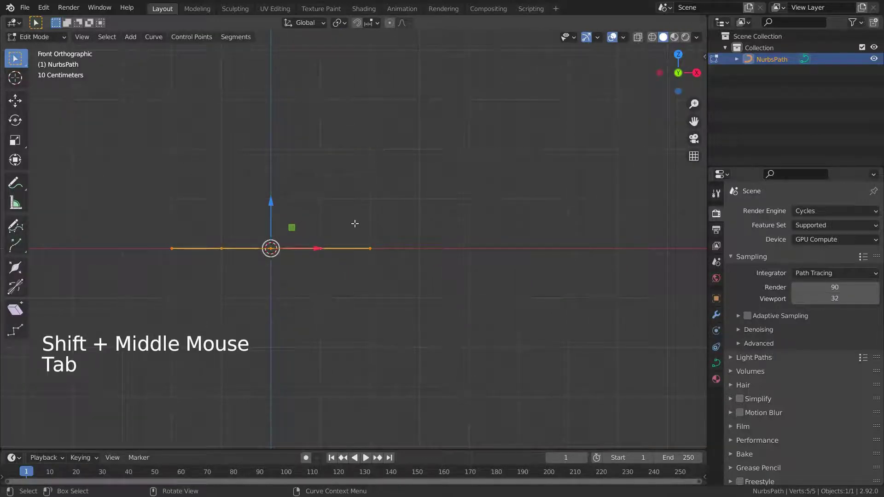
drag(355, 224, 394, 278)
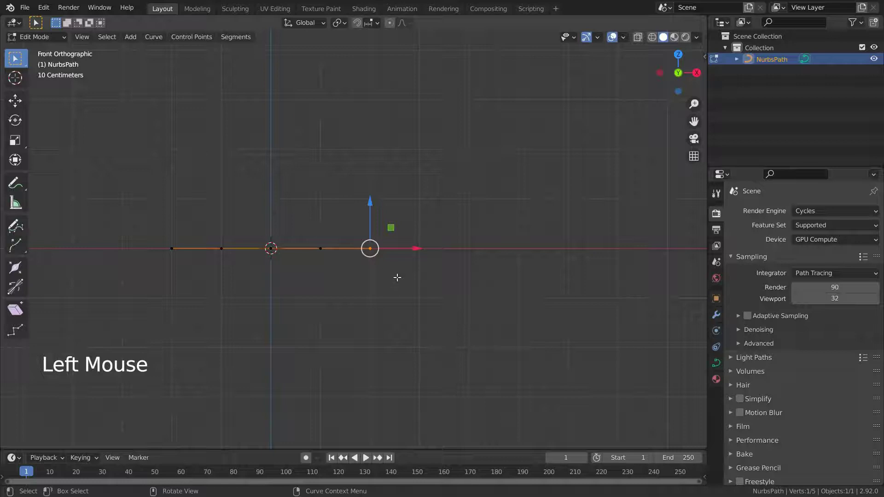
key(e)
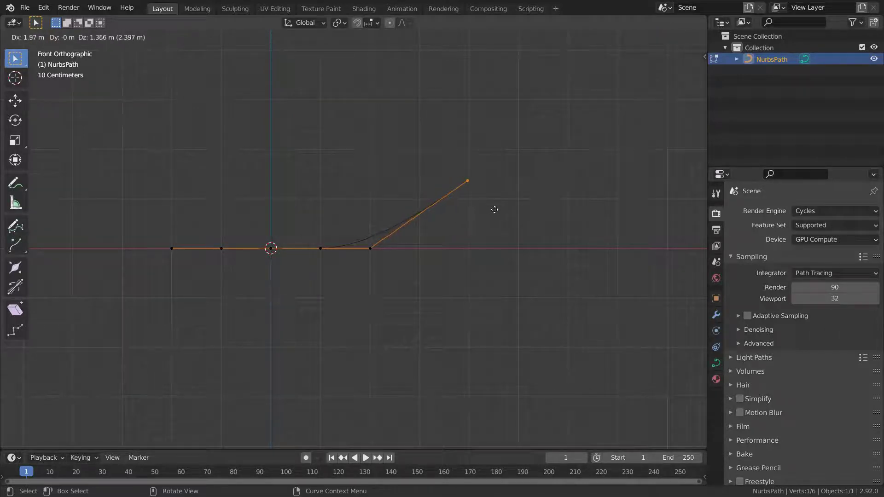
click(494, 210)
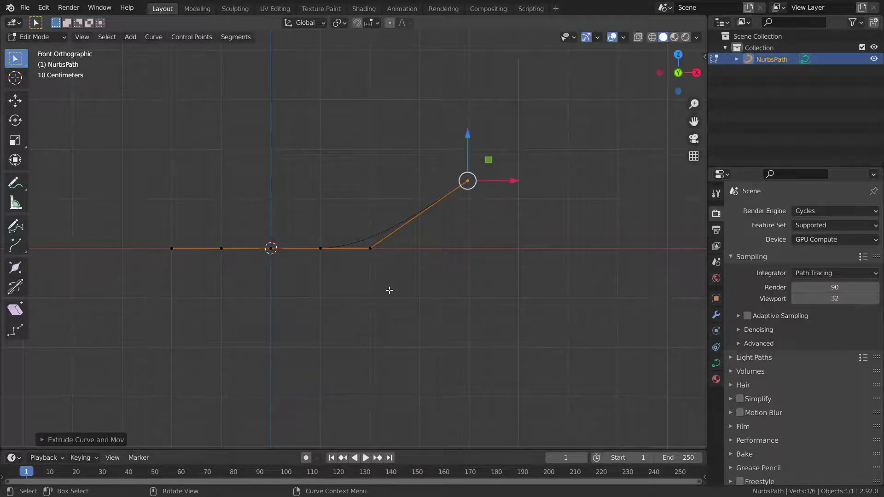
shift+middle_drag(390, 290, 234, 342)
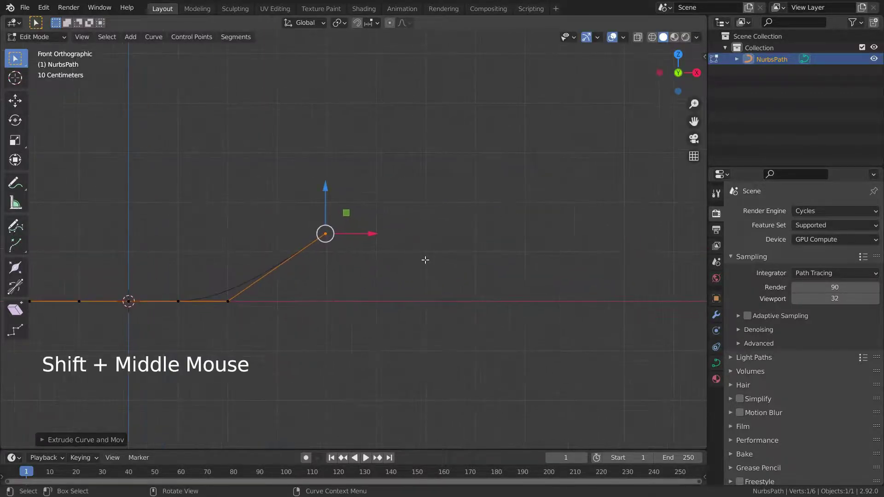
key(e)
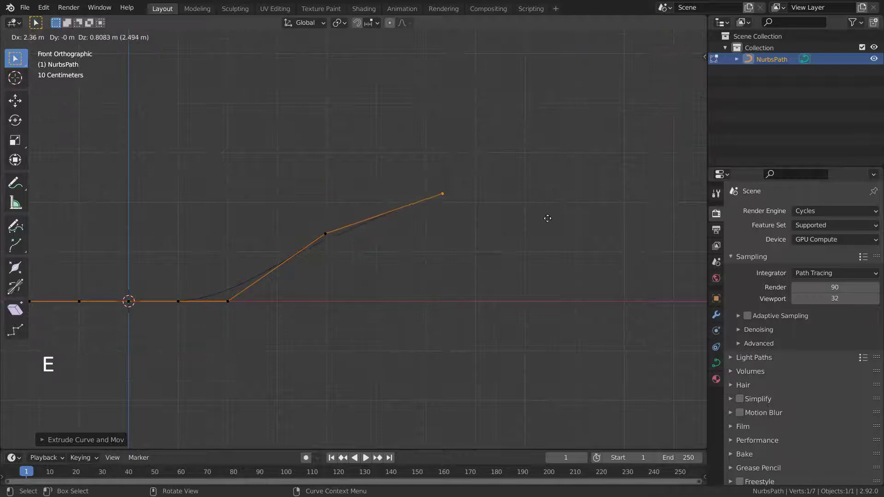
click(26, 240)
scroll(327, 275, down, 4)
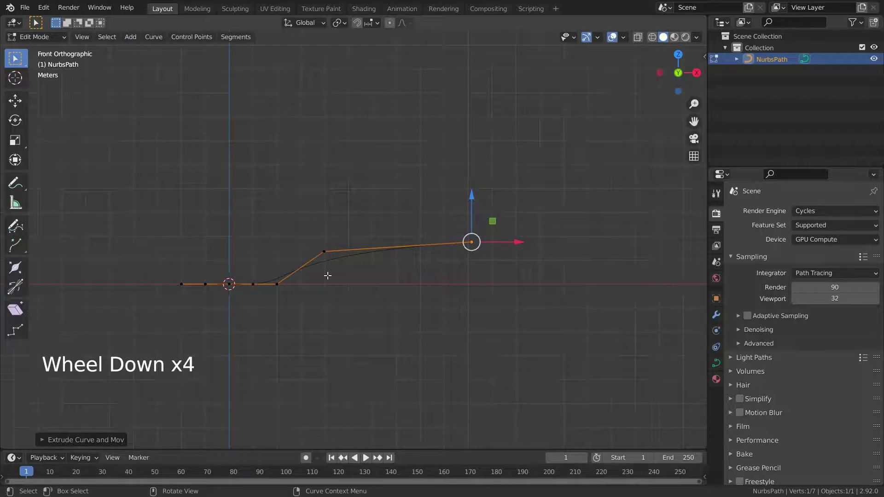
shift+middle_drag(327, 276, 393, 253)
Return to Object Mode and view the extended path in perspective.
key(Tab)
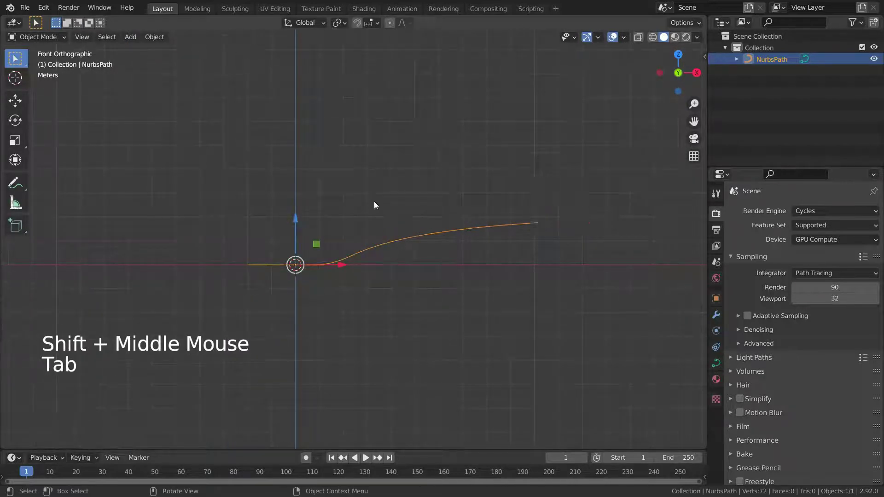
scroll(360, 205, down, 2)
scroll(366, 213, up, 2)
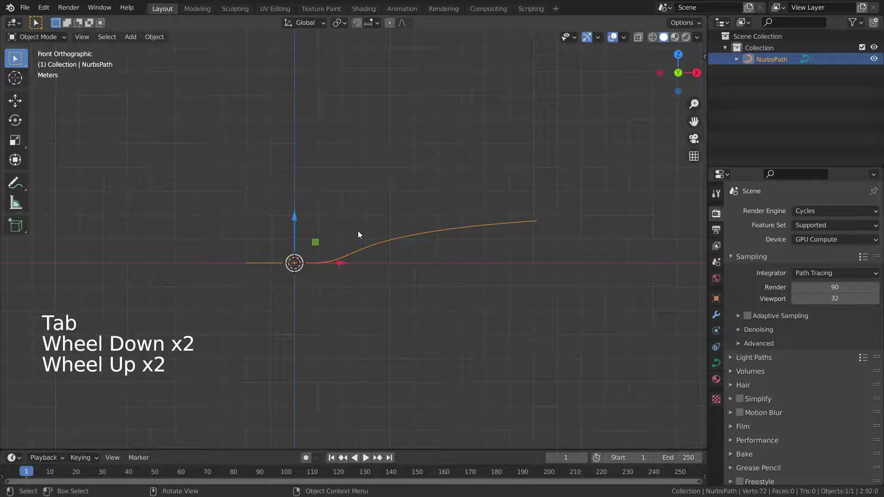
middle_drag(358, 231, 380, 269)
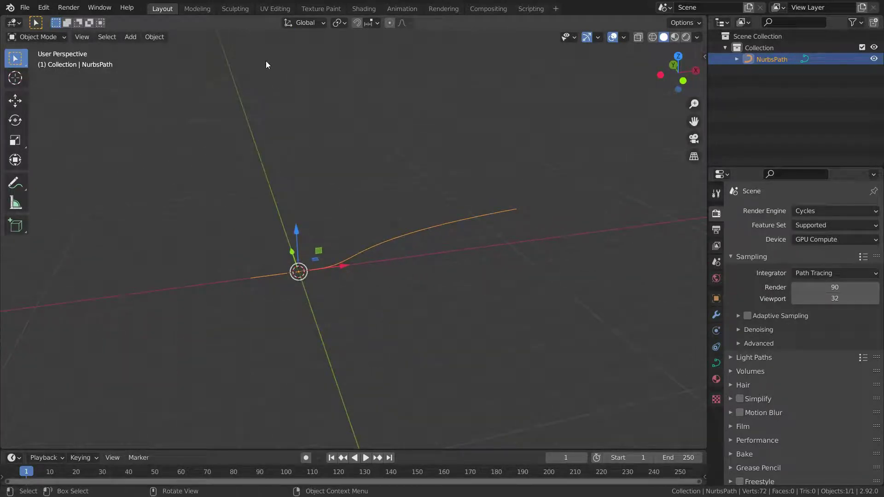
Add a Rectangle curve at the origin next to the NurbsPath.
key(shift+a)
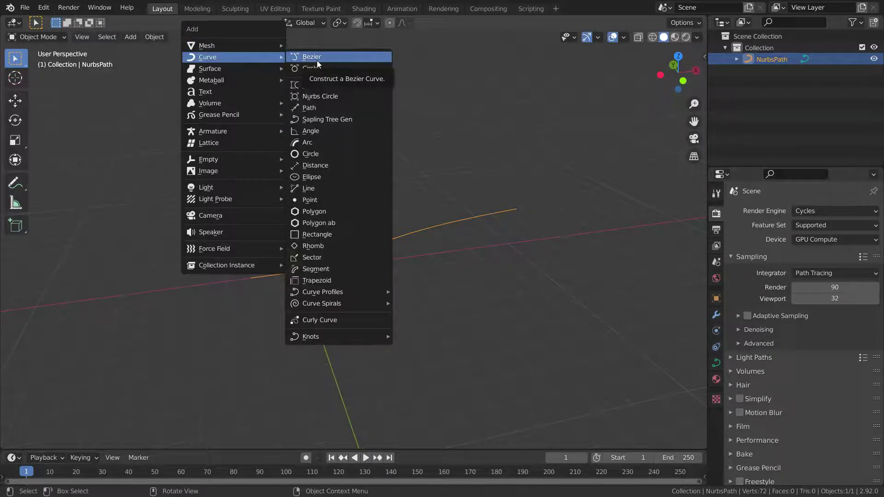
click(324, 236)
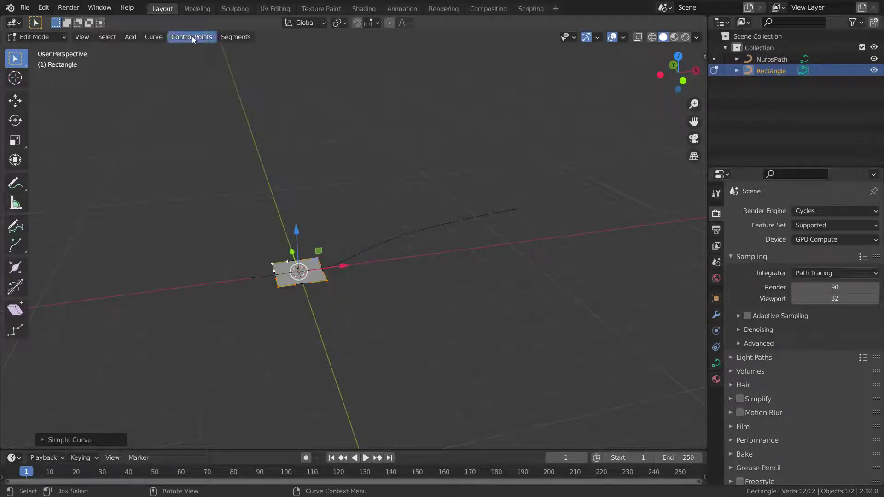
click(44, 8)
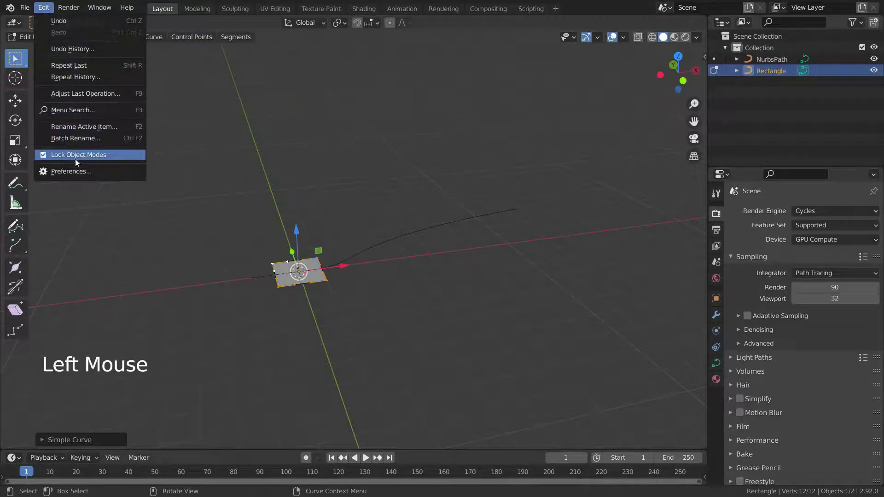
Open and close Preferences, then move the Rectangle below the NurbsPath in Object Mode.
click(76, 173)
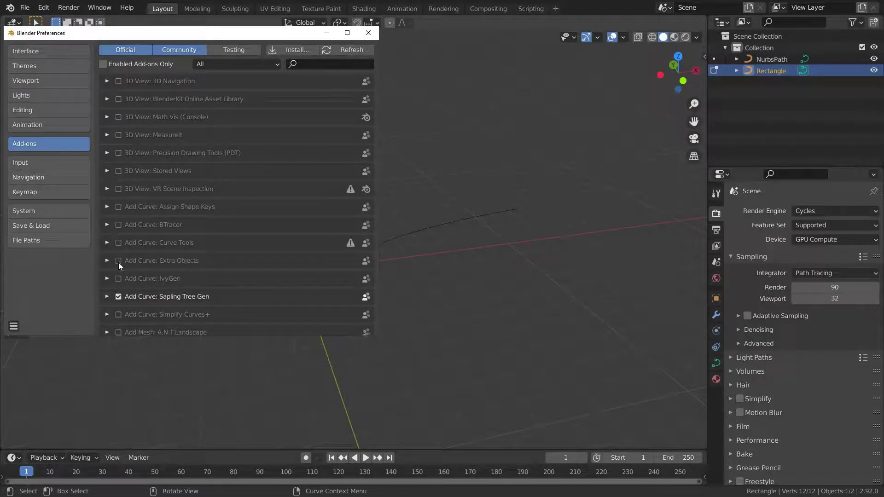
click(368, 33)
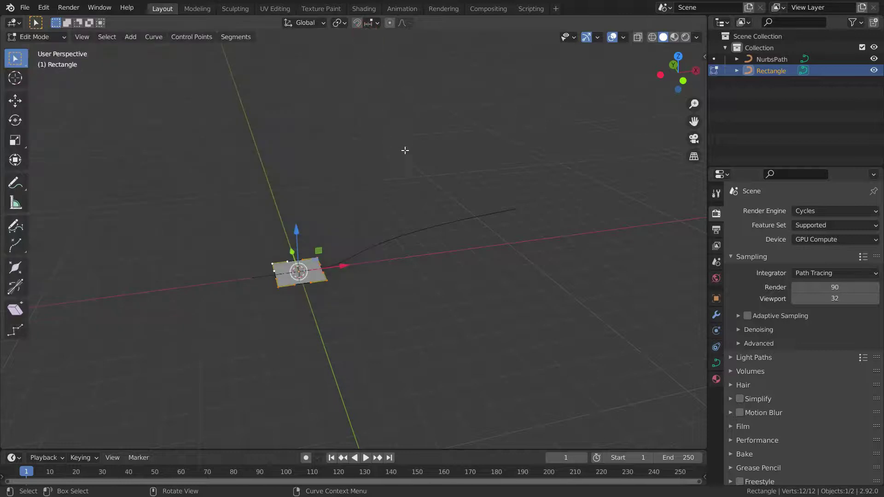
key(Tab)
scroll(357, 191, down, 1)
scroll(310, 281, up, 3)
drag(290, 246, 318, 325)
scroll(344, 328, down, 3)
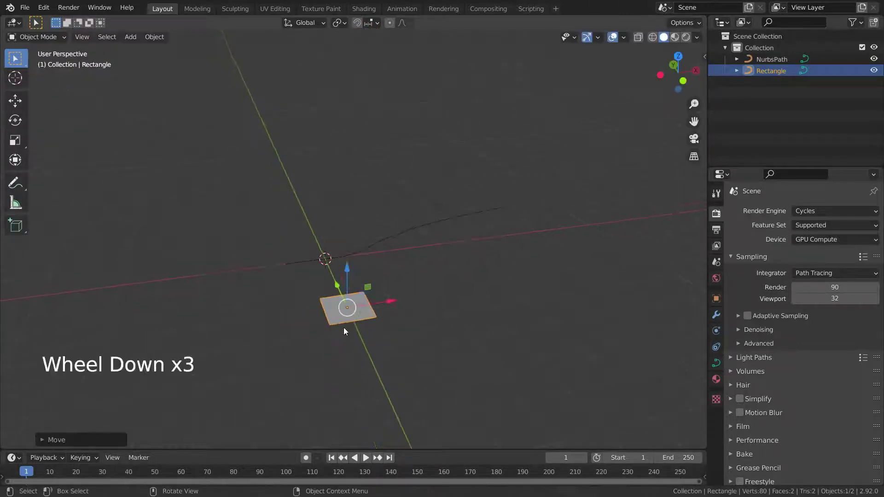
scroll(373, 258, up, 3)
Set the NurbsPath's Geometry bevel to Object and pick the Rectangle as its profile.
click(388, 192)
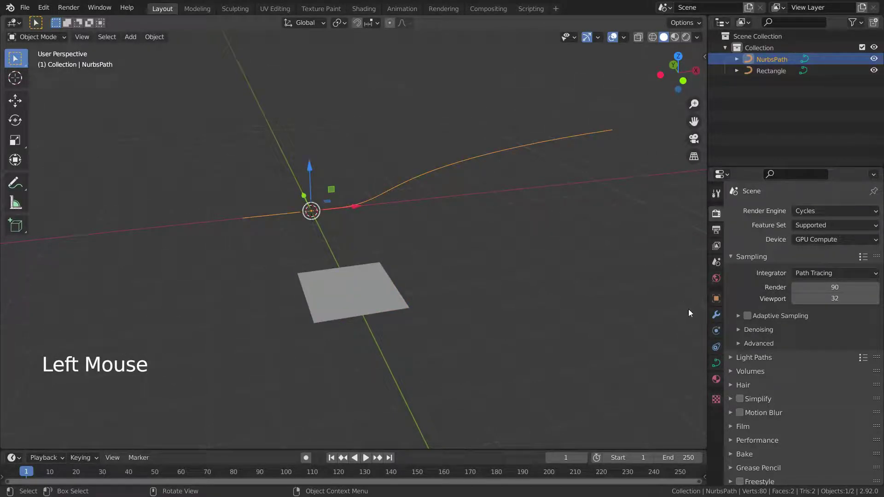
click(717, 364)
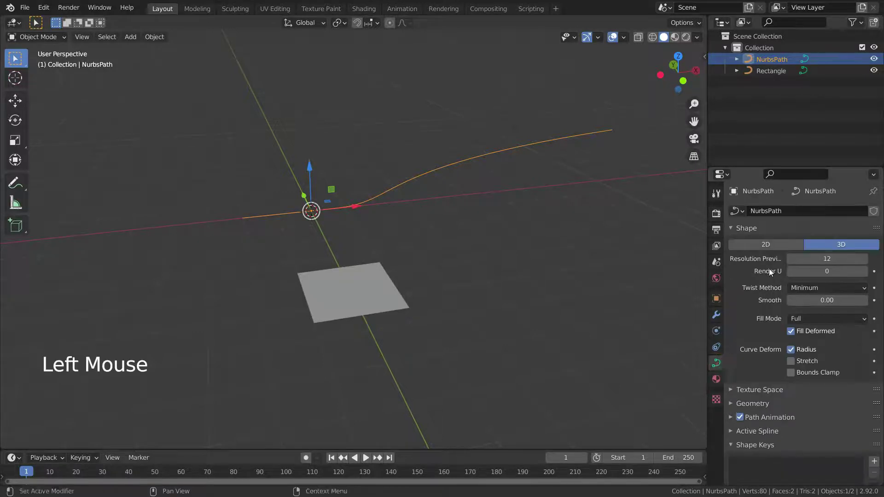
scroll(769, 269, down, 6)
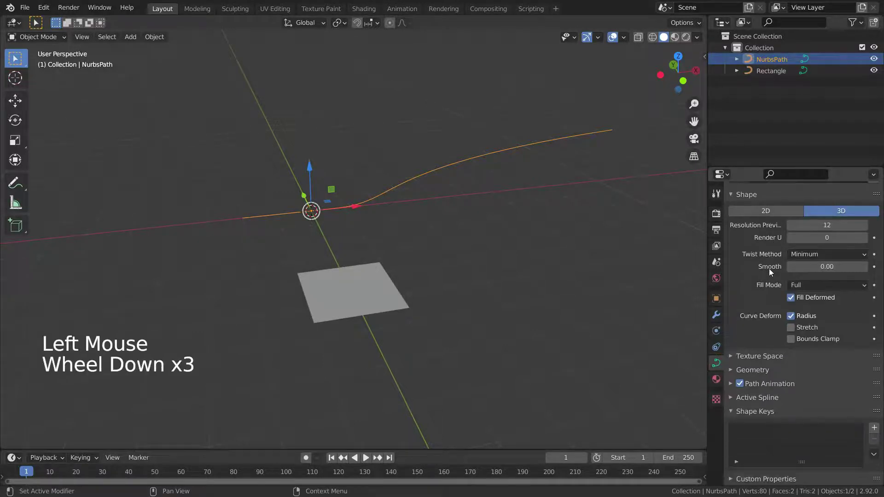
click(733, 370)
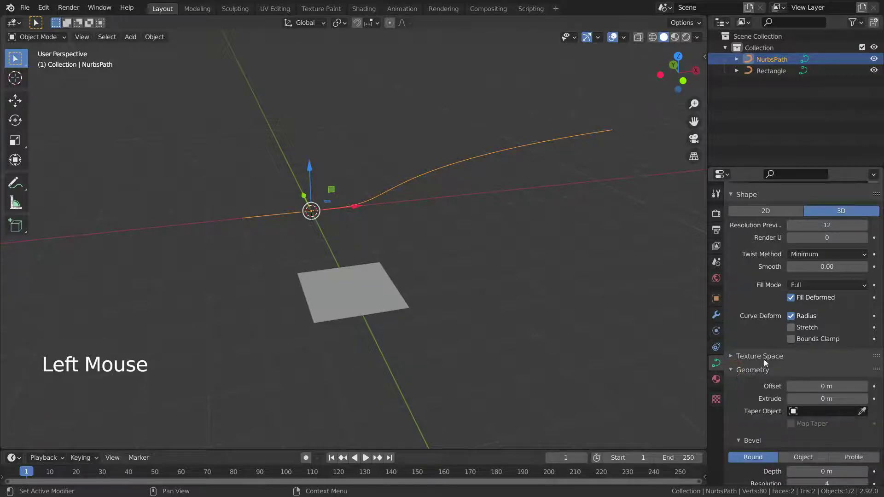
scroll(764, 360, down, 3)
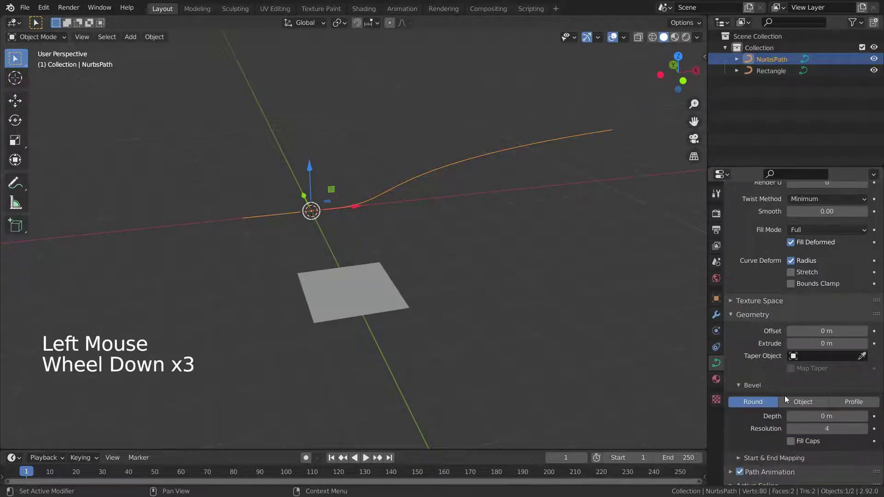
click(801, 404)
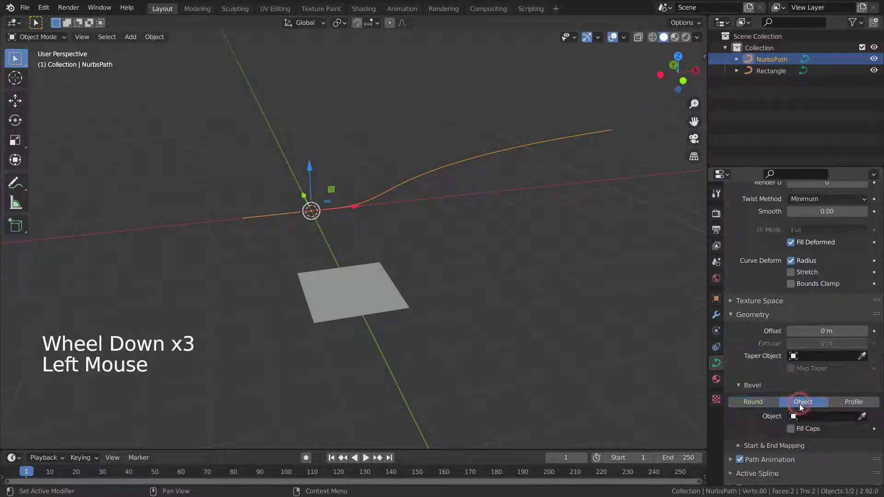
click(863, 417)
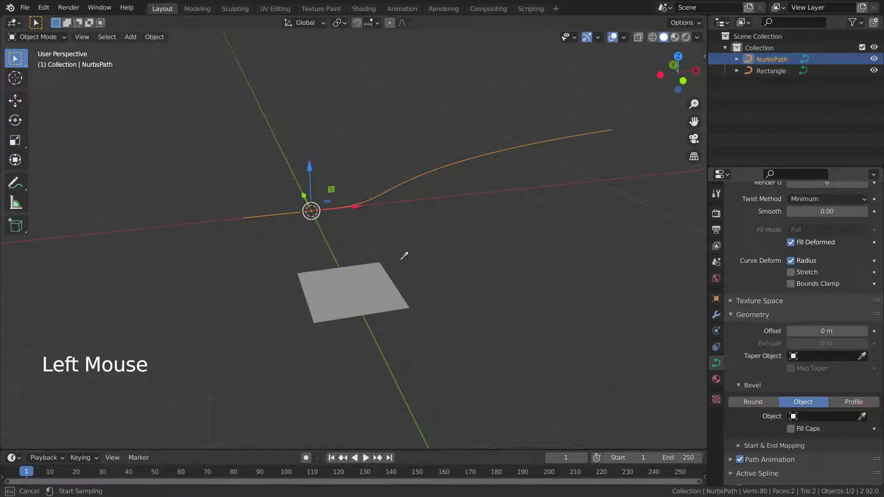
click(383, 277)
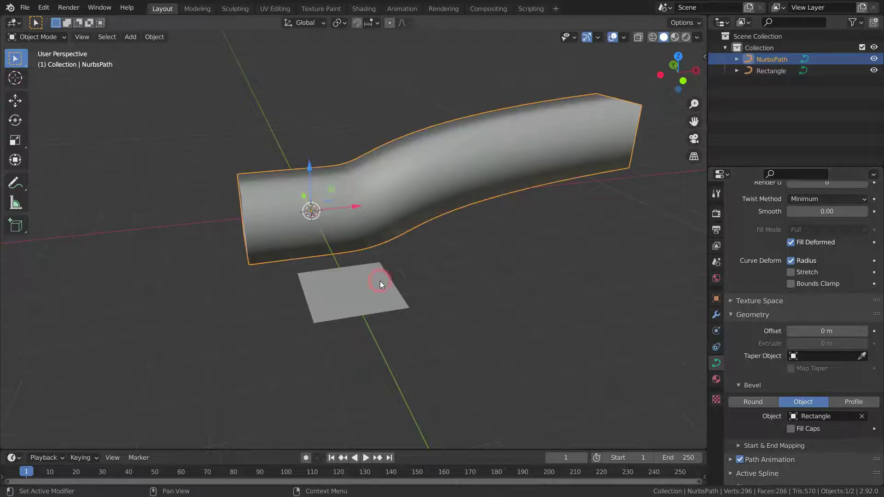
scroll(340, 217, down, 1)
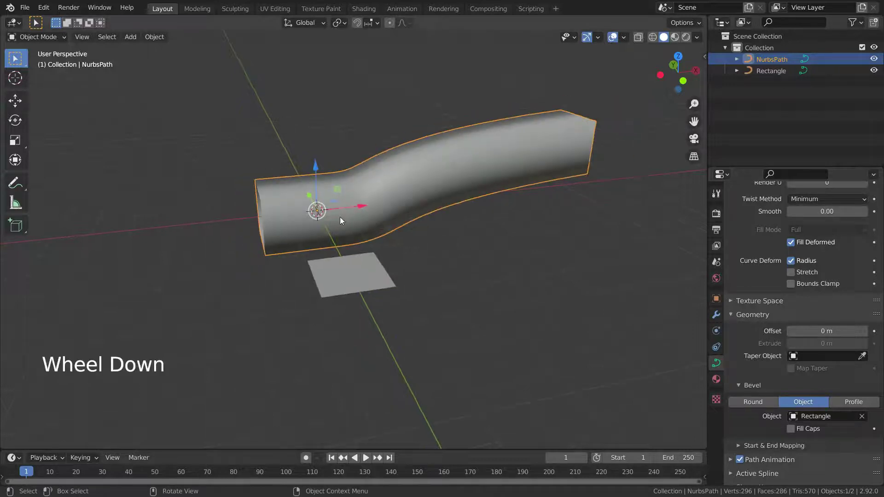
scroll(339, 218, up, 1)
middle_drag(339, 218, 372, 205)
Apply flat shading to the beveled NurbsPath.
right_click(430, 146)
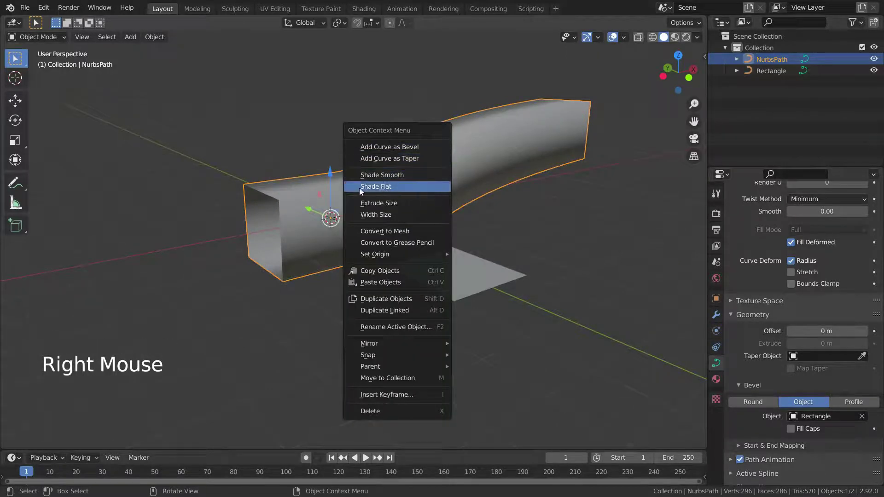
click(387, 187)
scroll(334, 228, down, 2)
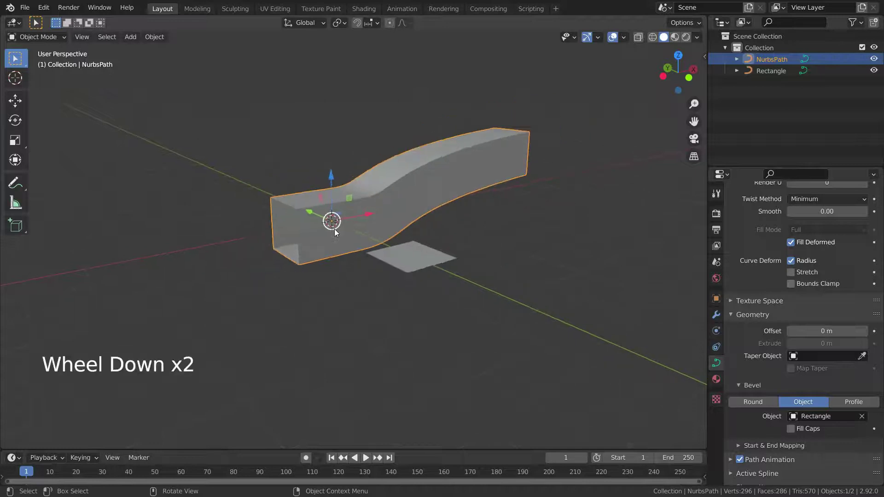
scroll(334, 229, up, 2)
middle_drag(334, 228, 370, 221)
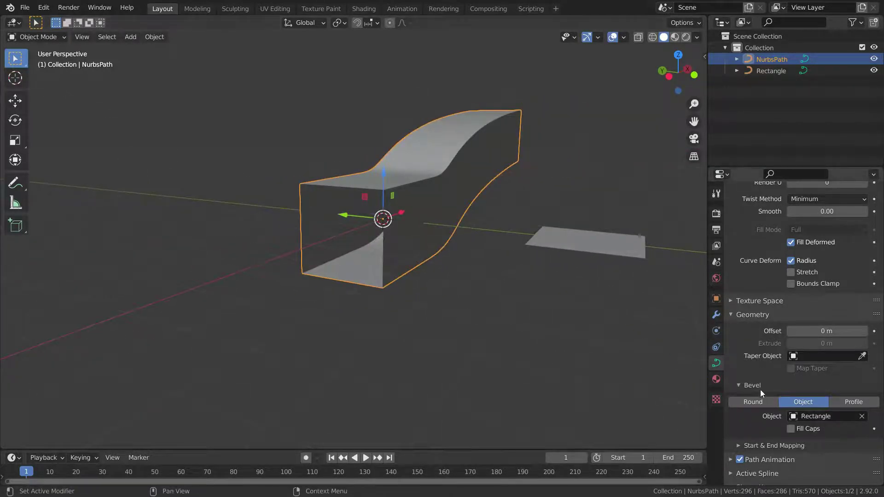
Enable Fill Caps to close the ends of the beveled path into a solid bar.
click(791, 428)
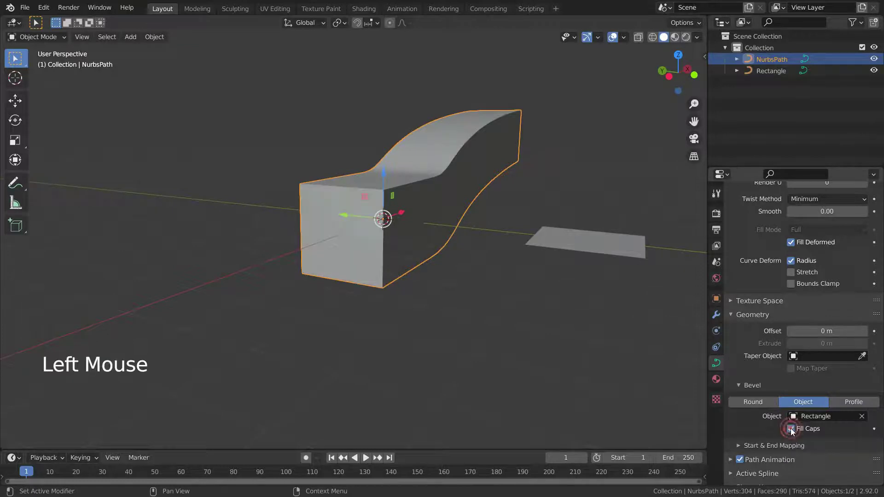
scroll(358, 173, down, 3)
scroll(449, 169, up, 1)
middle_drag(445, 175, 405, 195)
Scale the Rectangle profile down along Y and then X to make a thin, flat rail.
click(368, 275)
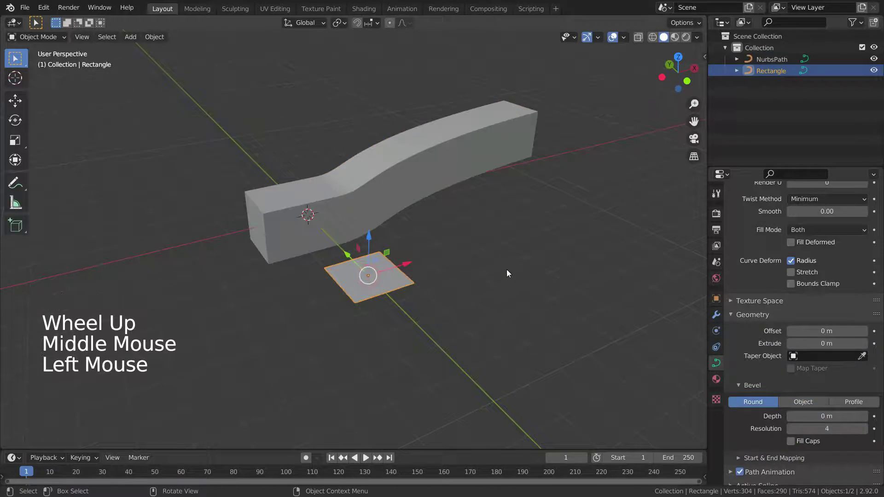
key(s)
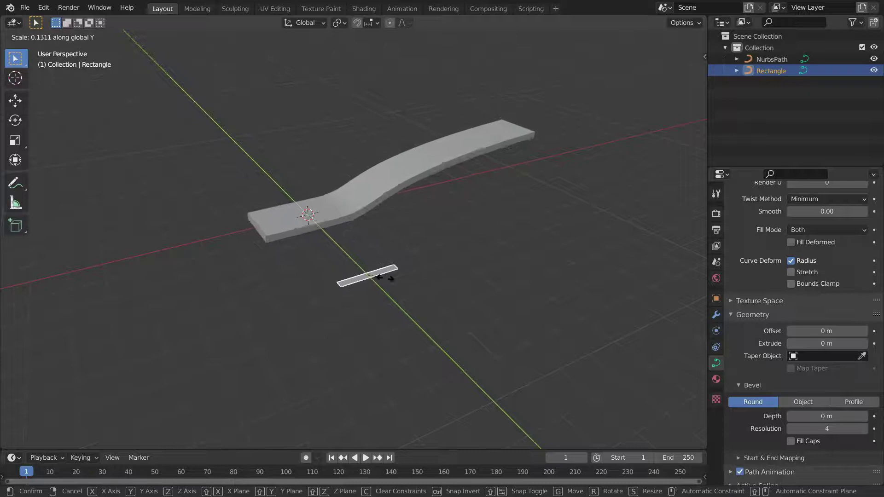
click(388, 276)
key(s)
key(x)
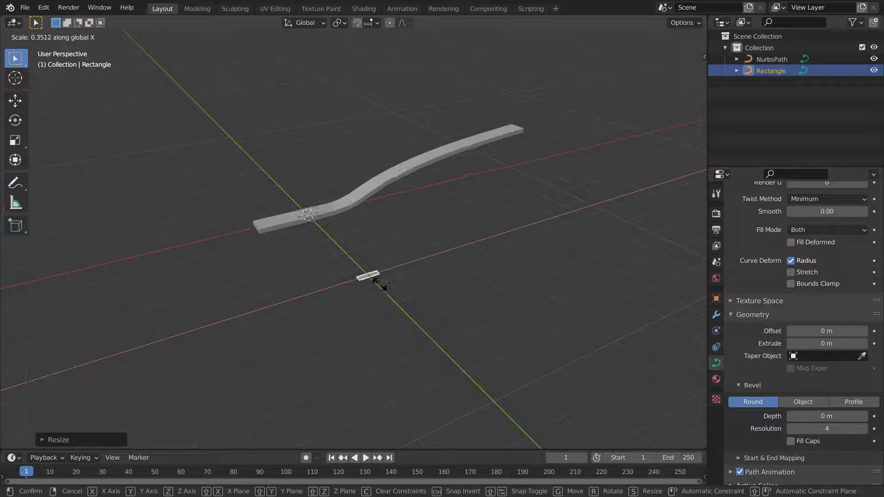
click(381, 290)
scroll(386, 208, up, 2)
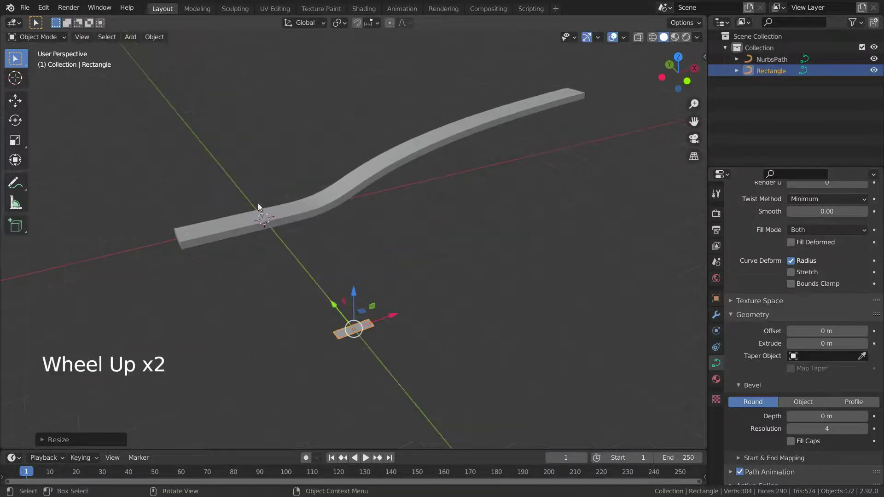
mouse_move(258, 205)
middle_down()
mouse_move(255, 232)
mouse_move(262, 220)
middle_up()
scroll(218, 262, down, 4)
scroll(219, 263, up, 2)
middle_drag(249, 263, 371, 260)
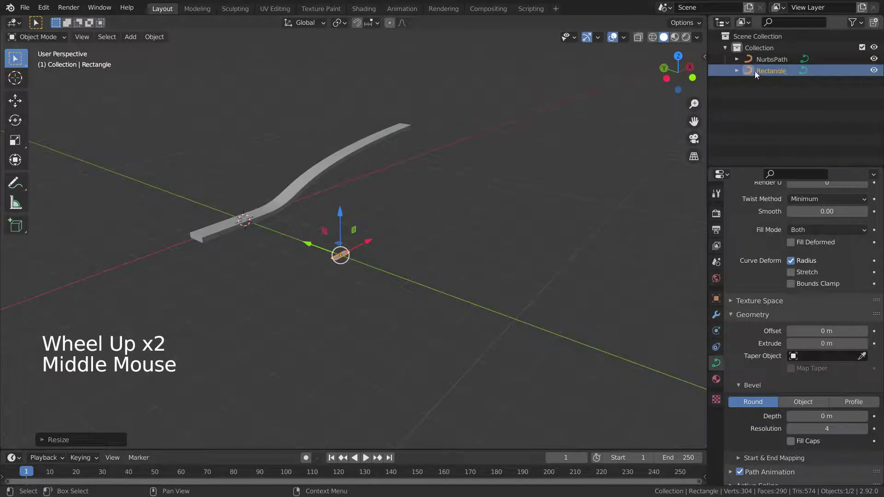
Hide the Rectangle in the Outliner and select the rail path.
click(874, 71)
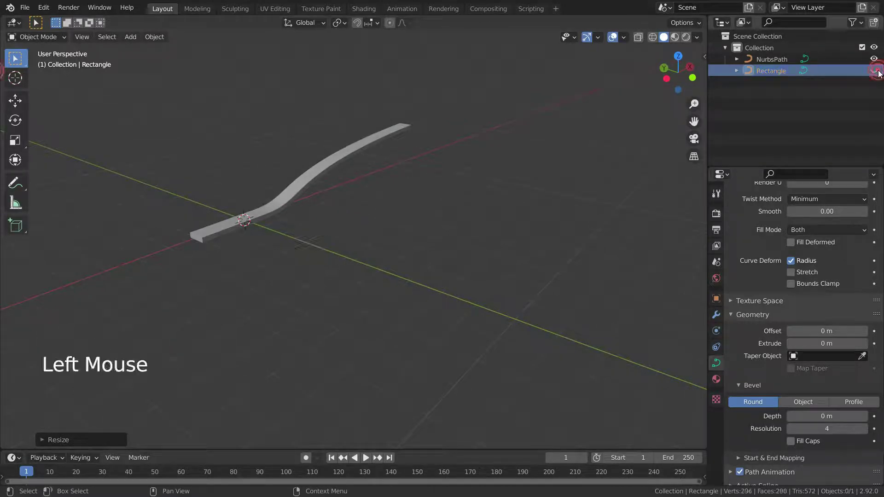
scroll(335, 167, down, 3)
scroll(334, 167, up, 3)
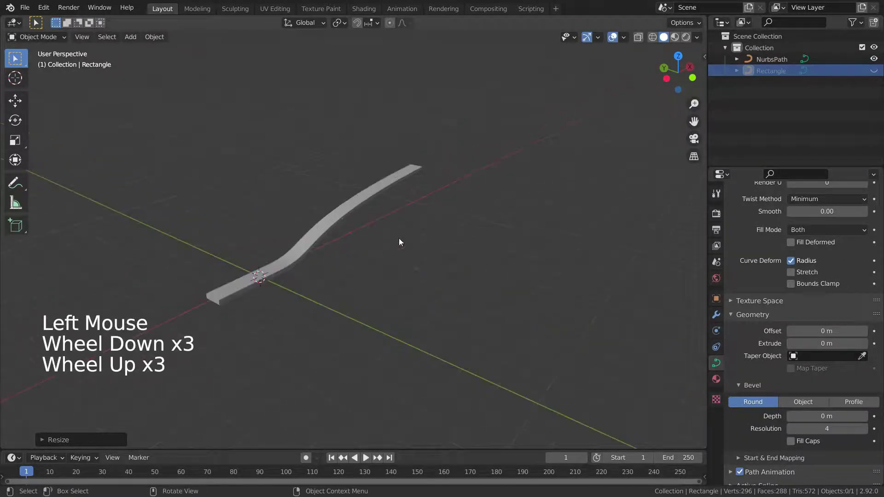
click(325, 229)
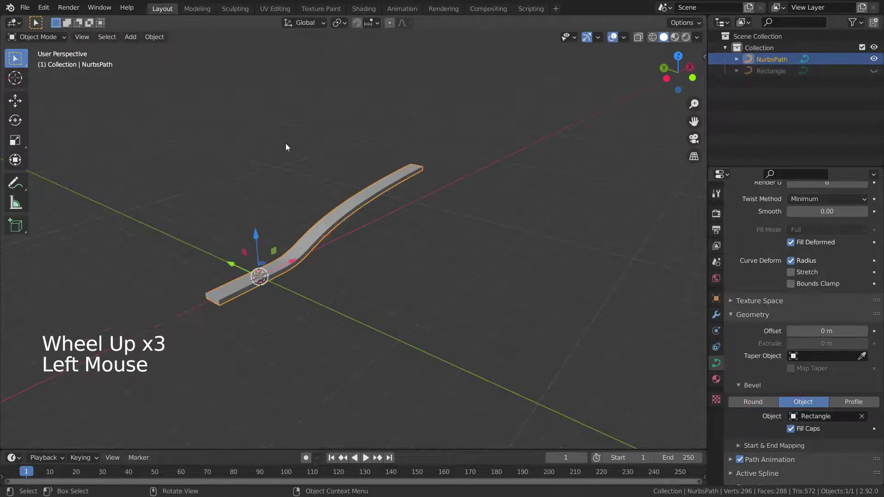
Duplicate the rail path and move the copy about 2 m along Y in top view.
key(shift+d)
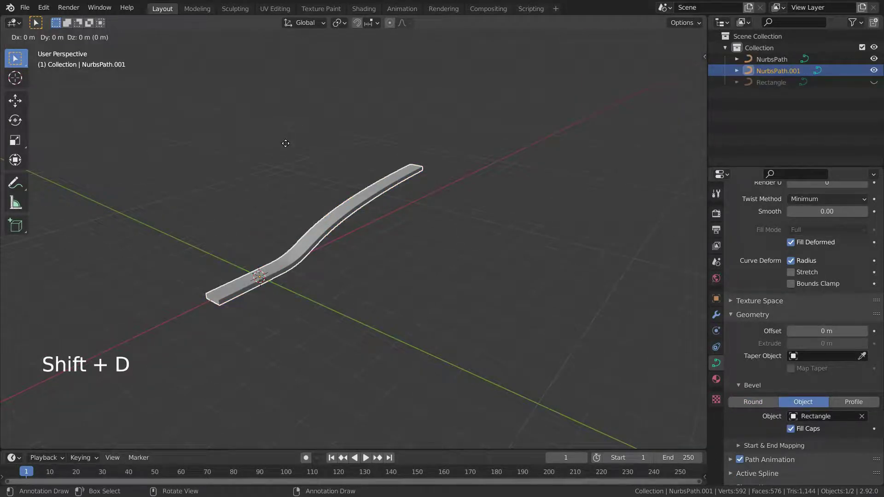
right_click(286, 148)
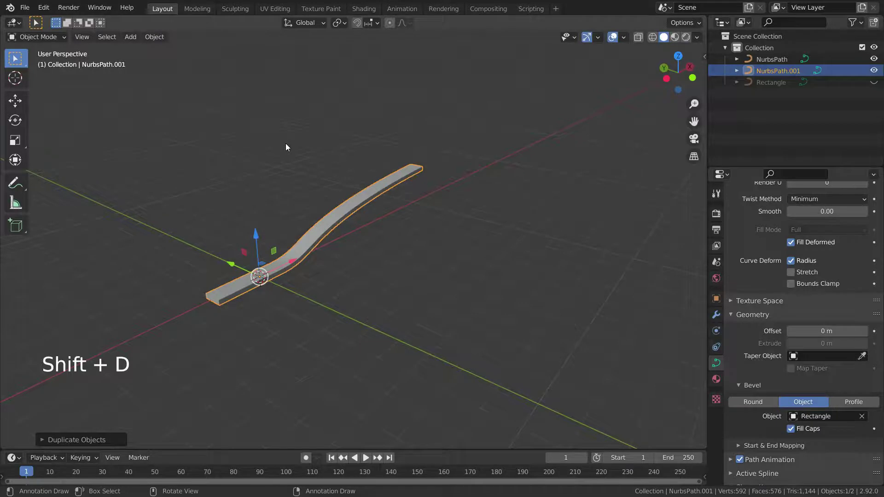
key(KP_7)
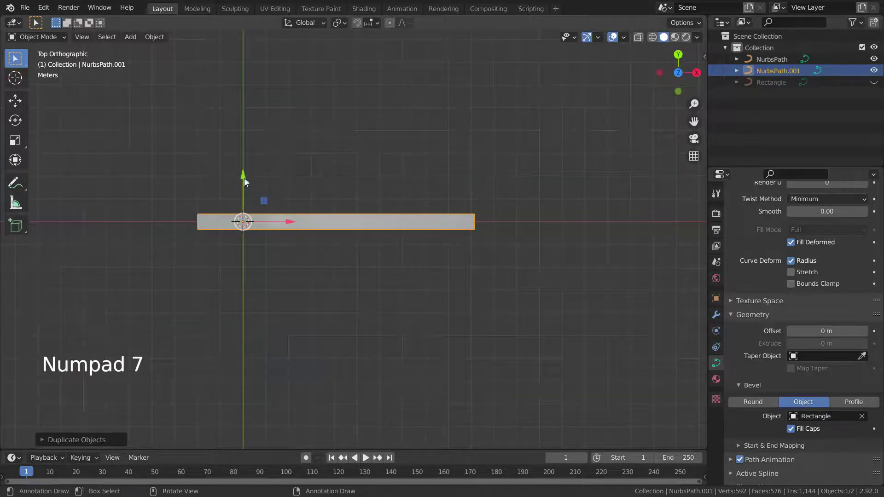
drag(244, 180, 246, 124)
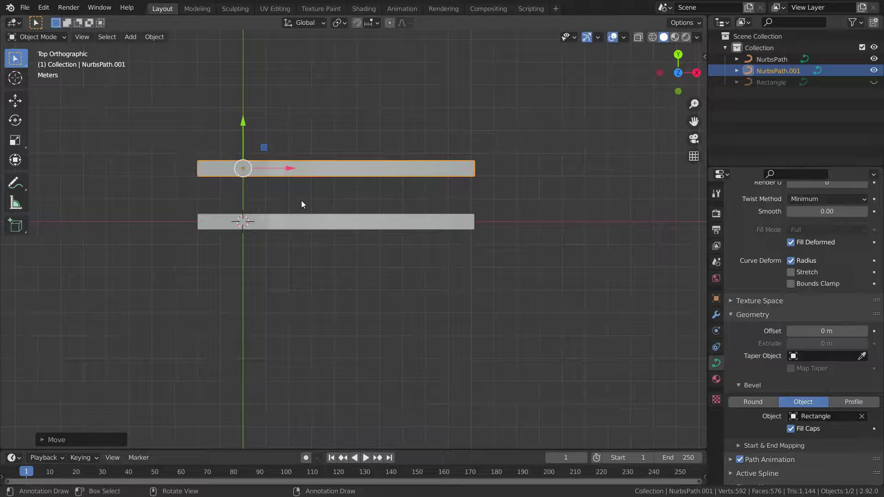
Join the duplicate and original rails into one NurbsPath object with Ctrl+J.
key(shift)
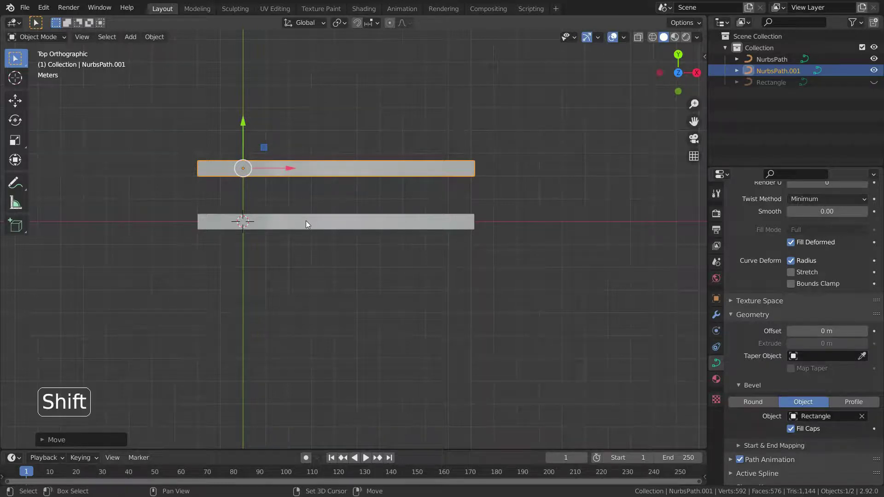
shift+click(306, 223)
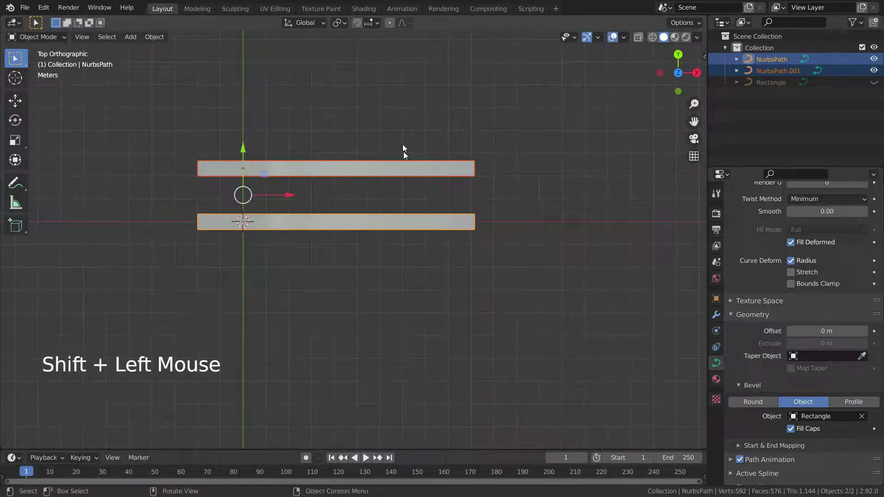
key(ctrl+j)
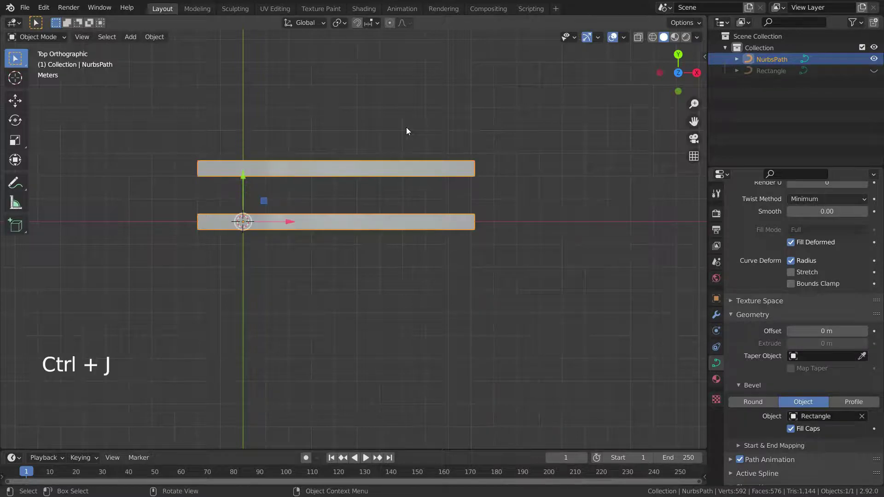
scroll(335, 207, down, 2)
scroll(333, 211, up, 2)
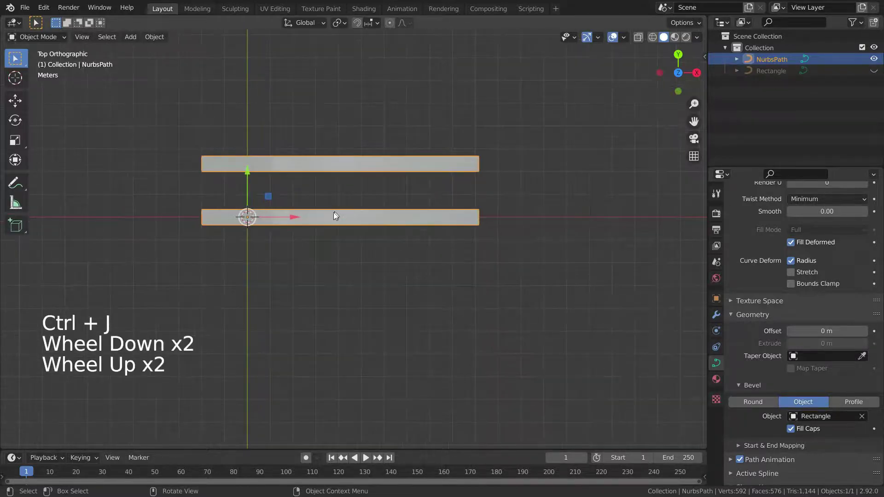
middle_drag(333, 211, 387, 139)
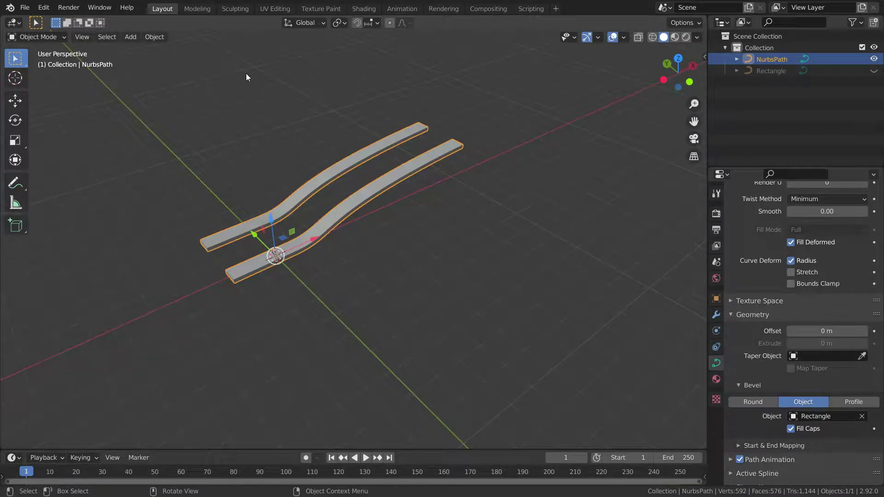
Add a cube and flatten it along Z into a slab.
key(shift+a)
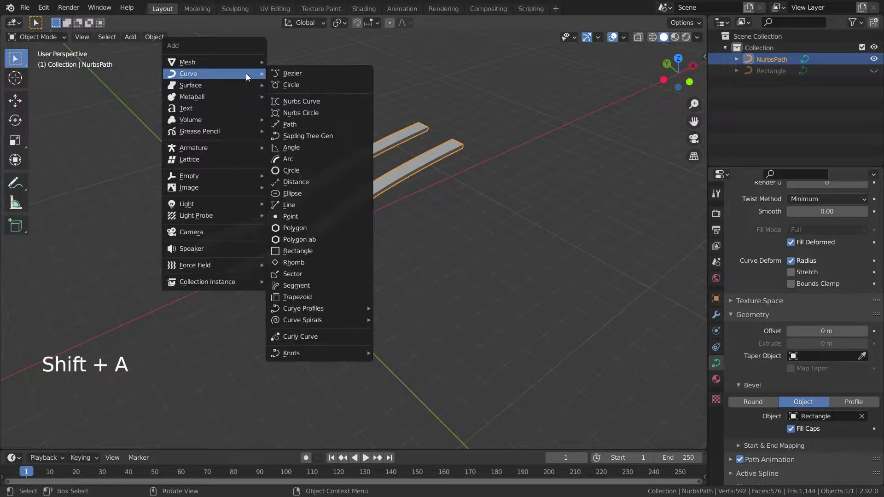
mouse_move(189, 62)
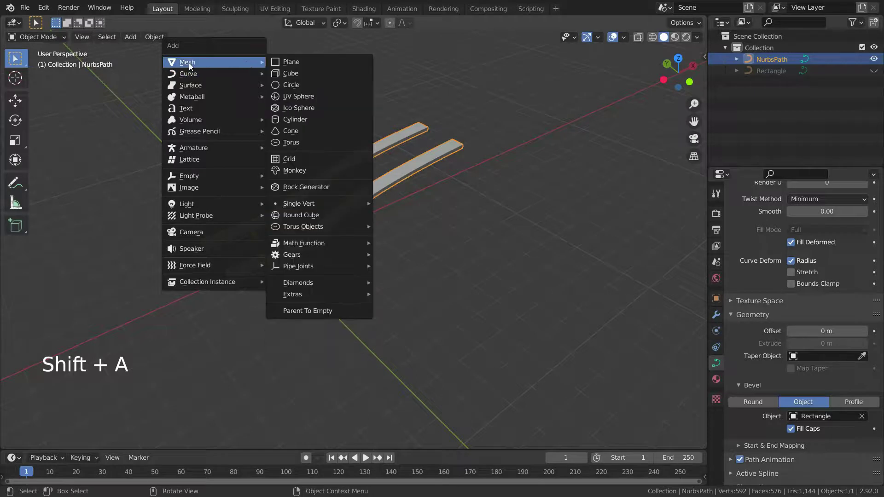
click(290, 74)
middle_drag(290, 74, 258, 267)
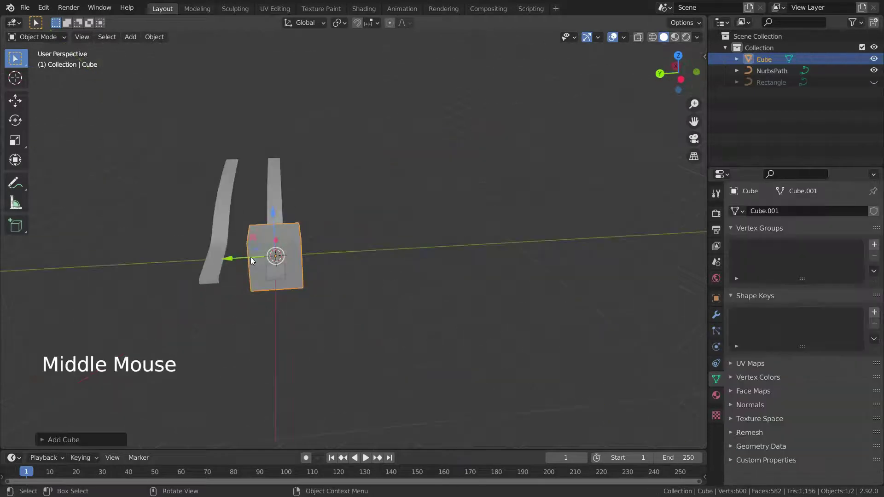
drag(257, 267, 201, 261)
key(s)
key(z)
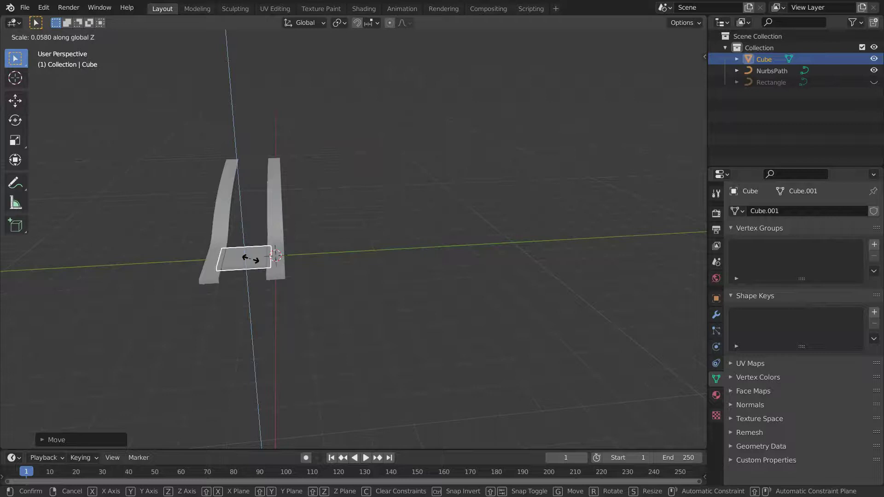
click(249, 257)
middle_drag(249, 257, 330, 258)
Narrow the slab along X and stretch it along Y across both rails.
key(s)
key(x)
click(249, 258)
key(s)
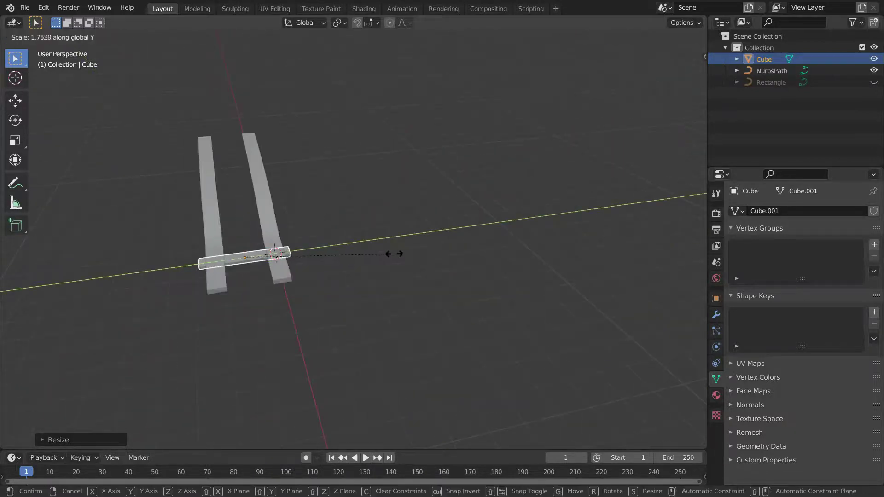
click(395, 254)
middle_drag(395, 253, 199, 229)
Slide the sleeper left along X to the start of the rails in front view.
key(KP_1)
scroll(197, 215, up, 6)
drag(301, 246, 161, 209)
click(161, 209)
mouse_move(161, 209)
middle_down()
mouse_move(310, 316)
mouse_move(250, 241)
mouse_move(184, 208)
mouse_move(325, 252)
mouse_move(153, 211)
middle_up()
scroll(309, 316, down, 4)
scroll(310, 315, up, 2)
click(153, 212)
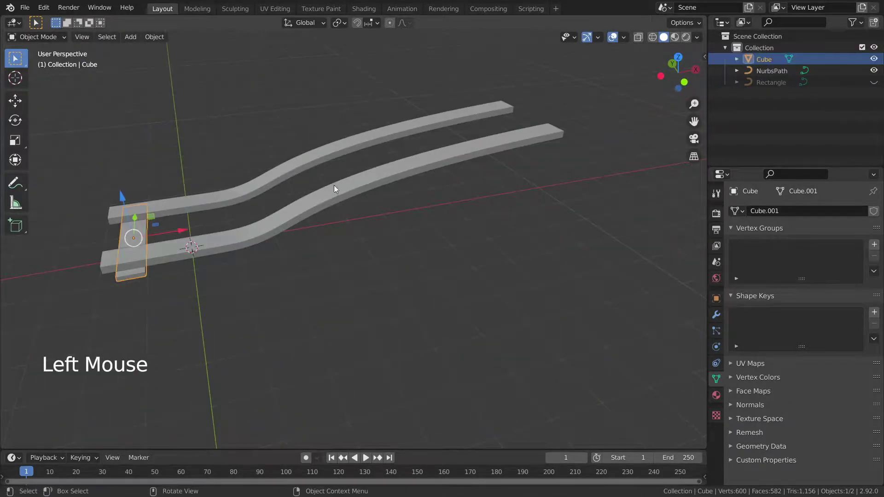
mouse_move(334, 185)
middle_down()
mouse_move(329, 213)
mouse_move(330, 192)
middle_up()
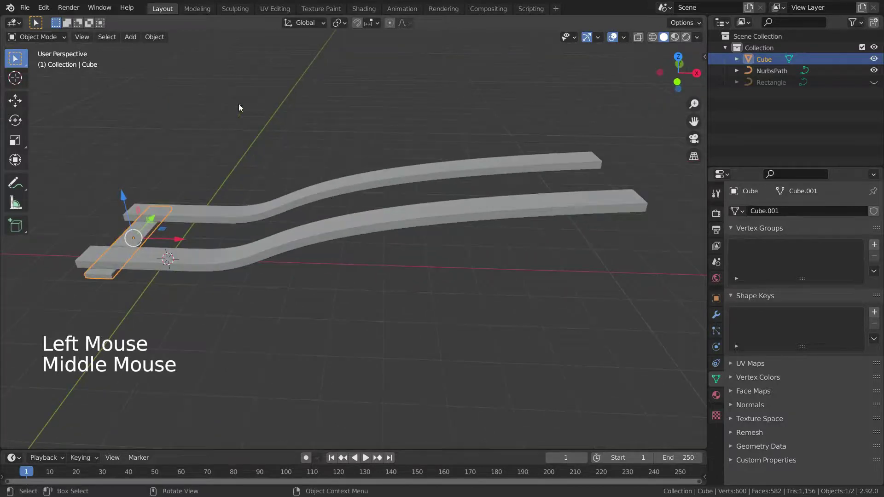
Apply the sleeper's rotation and scale.
click(156, 40)
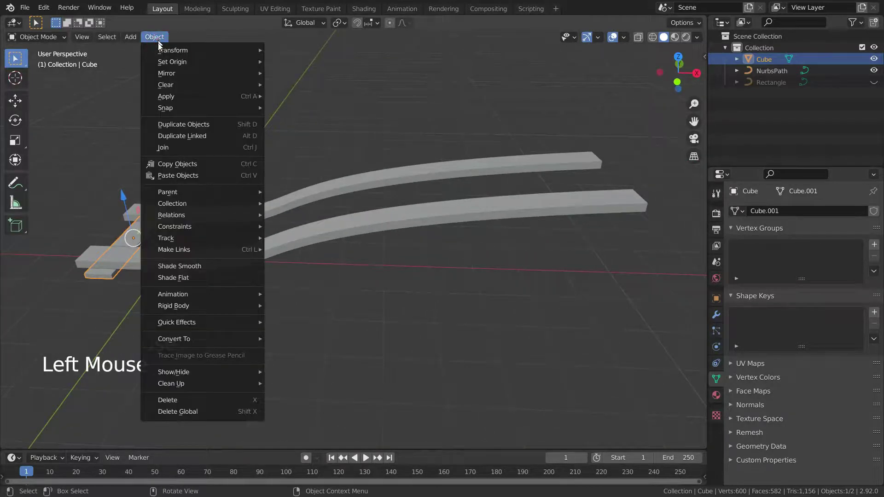
mouse_move(170, 94)
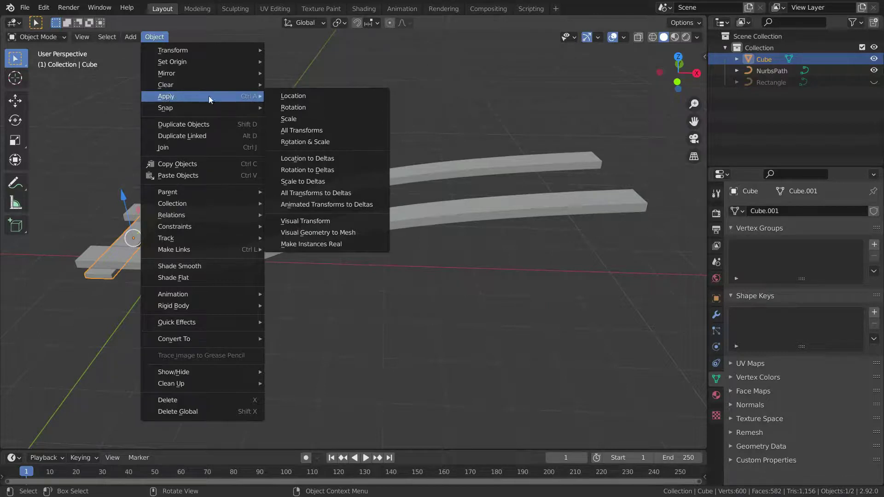
click(300, 142)
middle_drag(340, 240, 374, 253)
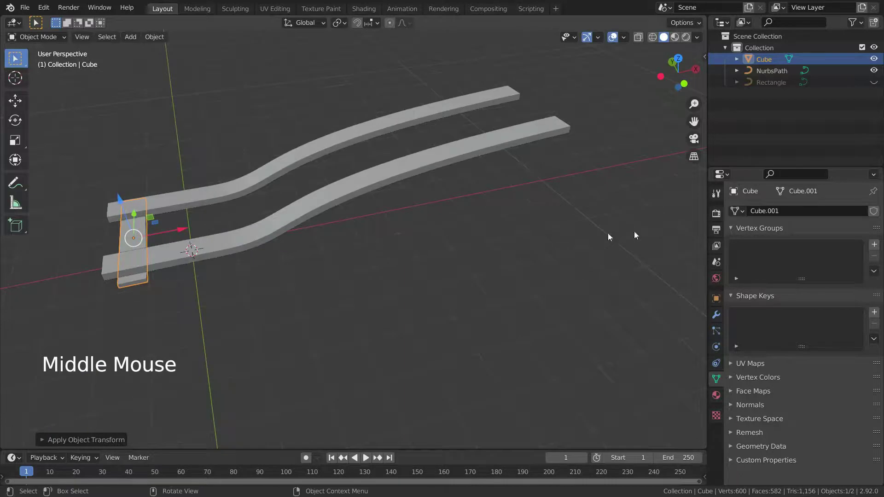
Add an Array modifier with Fit Type Fit Curve using NurbsPath as the curve.
click(716, 315)
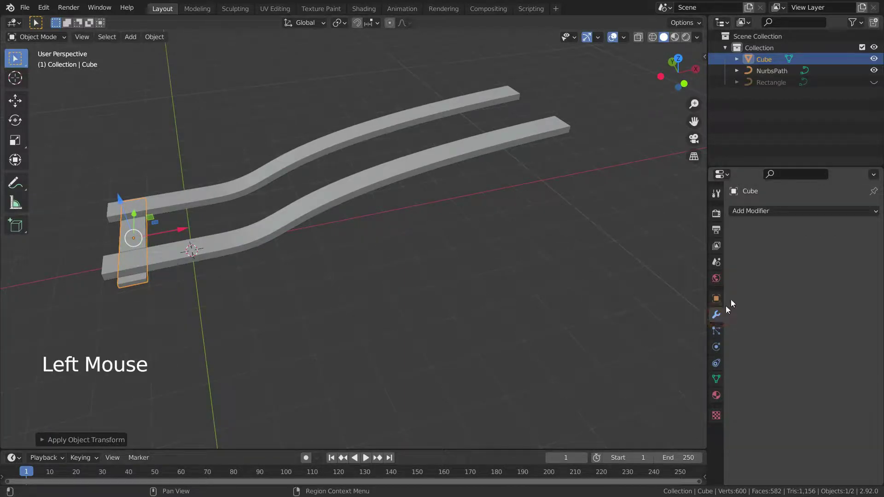
click(787, 210)
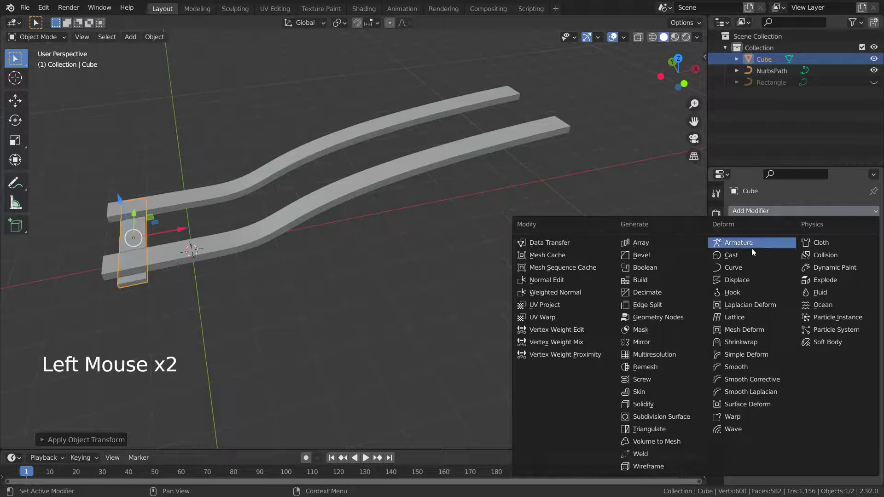
click(647, 247)
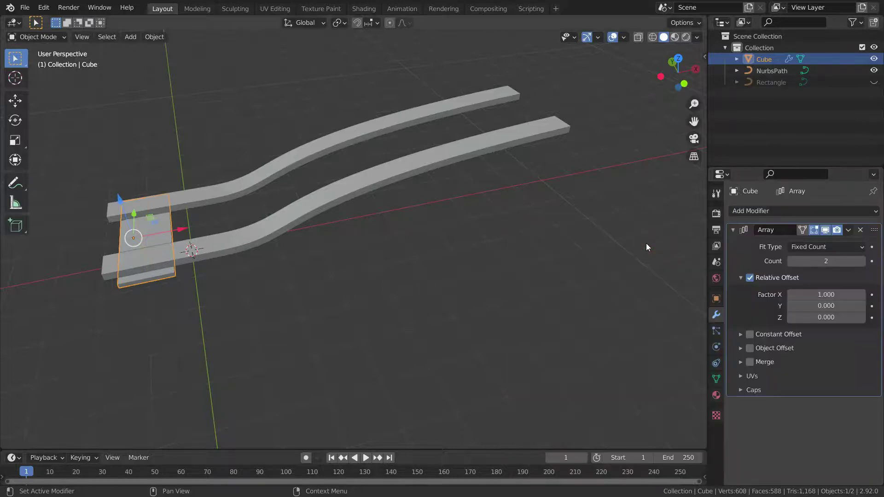
click(801, 247)
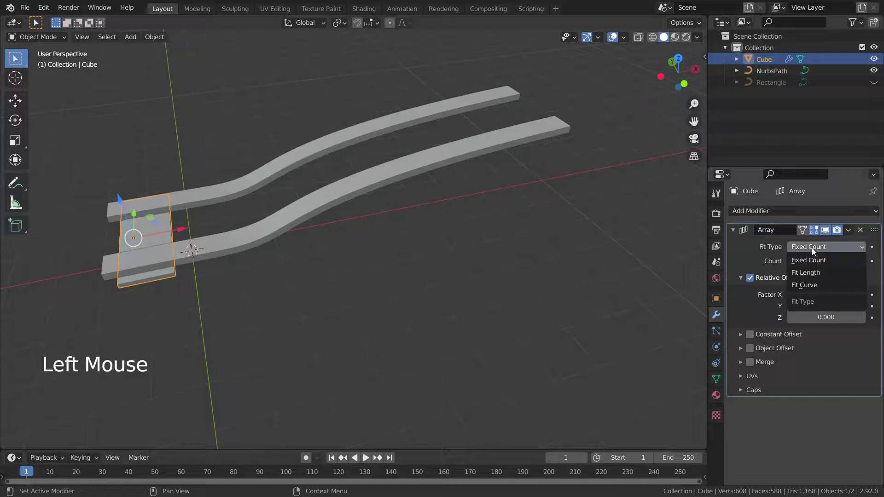
click(801, 284)
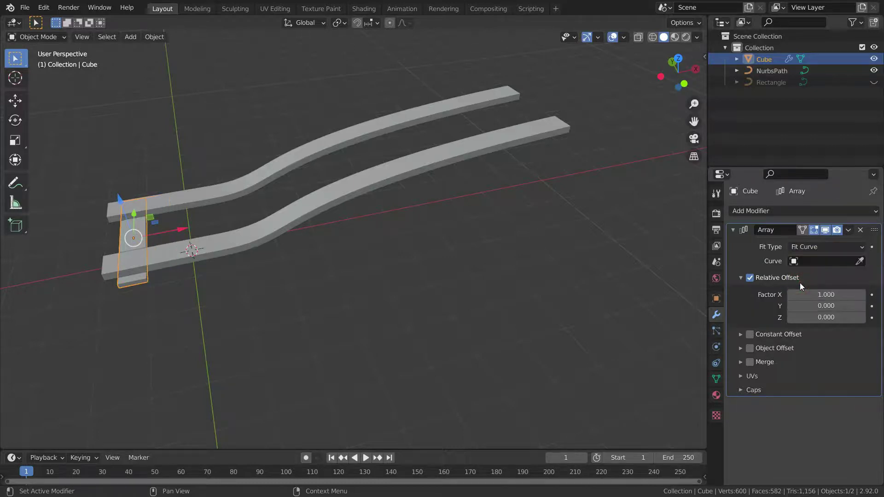
click(859, 261)
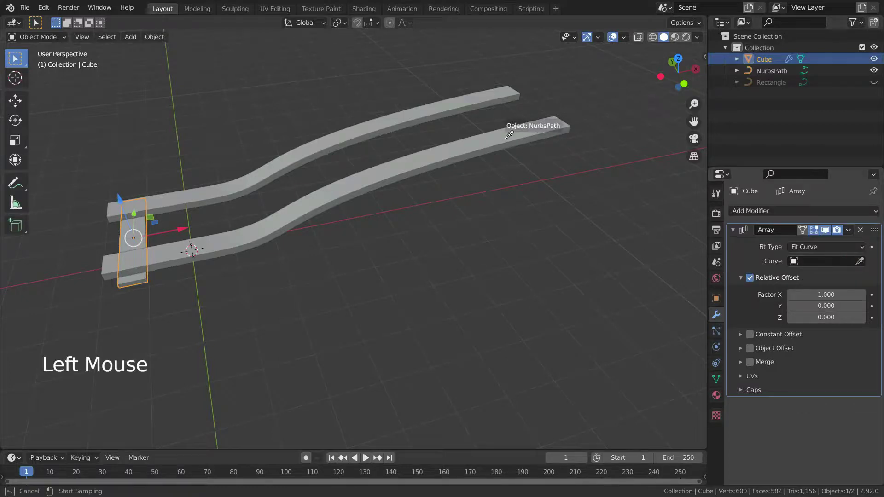
click(476, 136)
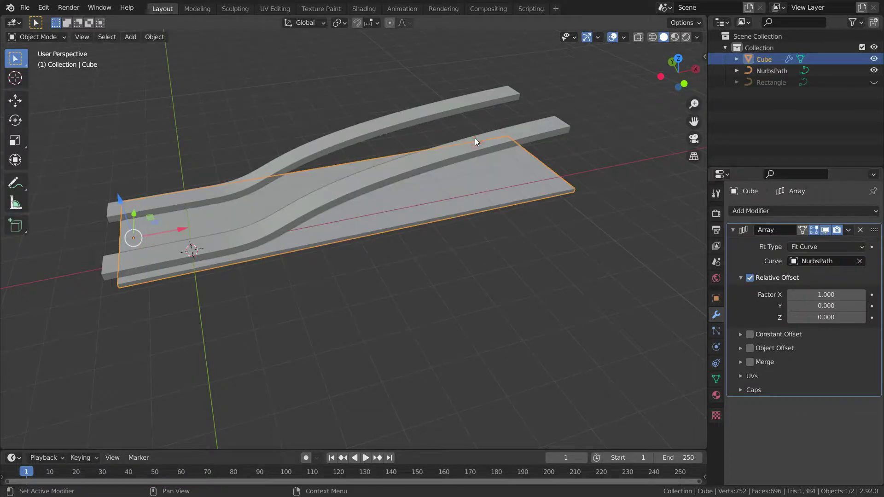
middle_drag(456, 206, 466, 234)
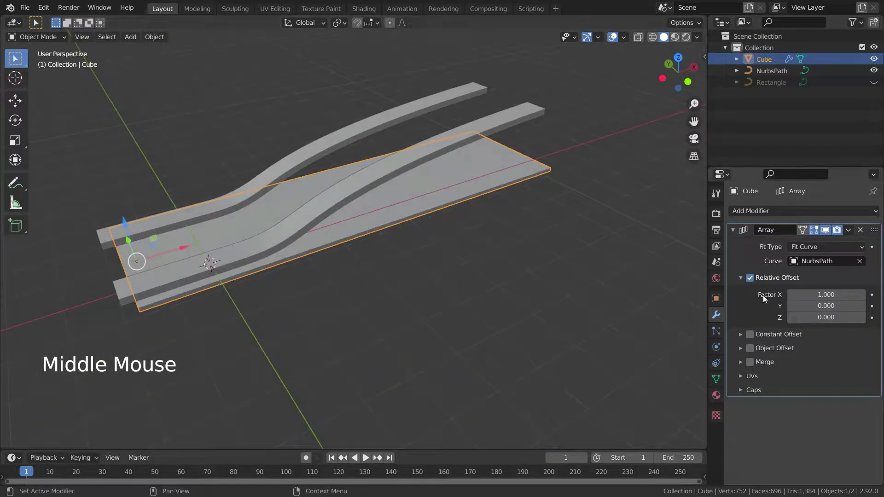
Set the array's Relative Offset Factor X to 1.5 to space the sleepers.
click(824, 295)
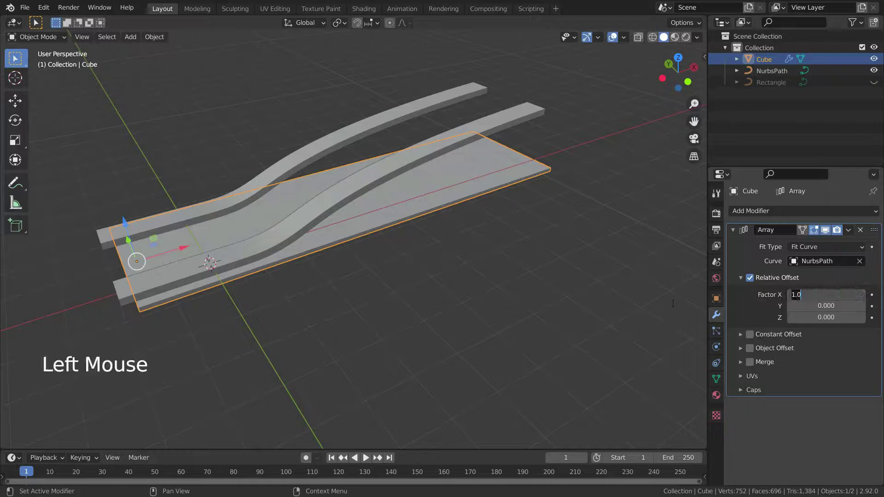
text(1.5)
key(Return)
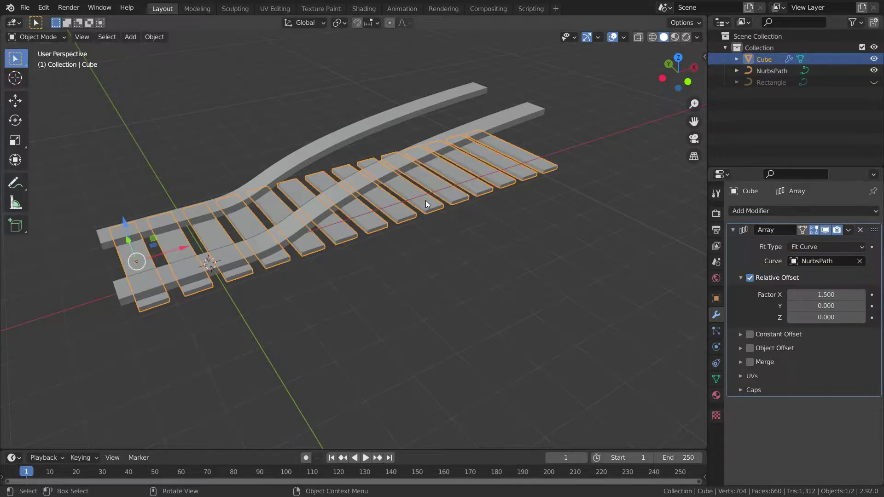
scroll(426, 202, up, 2)
middle_drag(433, 217, 410, 211)
scroll(410, 210, down, 3)
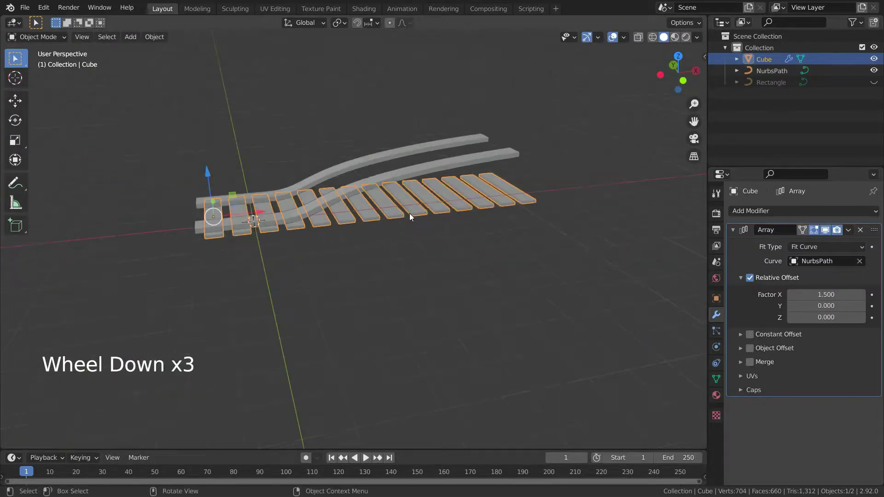
middle_drag(418, 250, 411, 247)
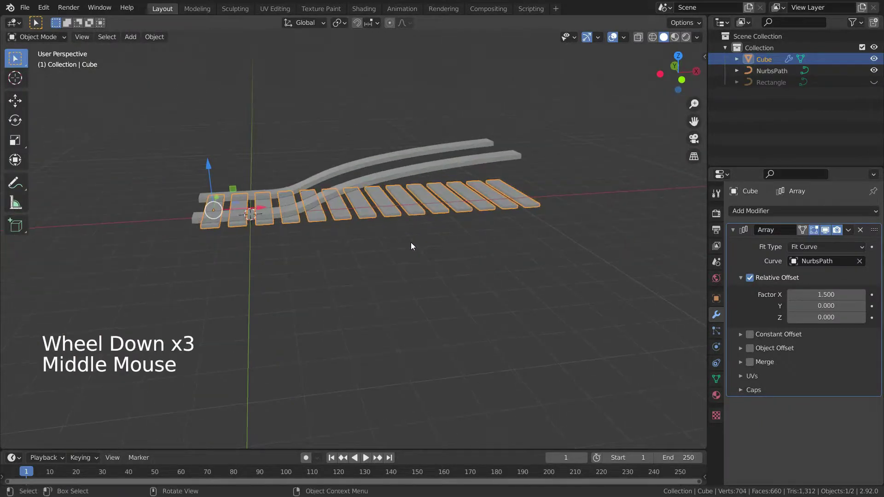
Add a Curve modifier targeting NurbsPath and slide the sleepers along X under the rails.
click(819, 213)
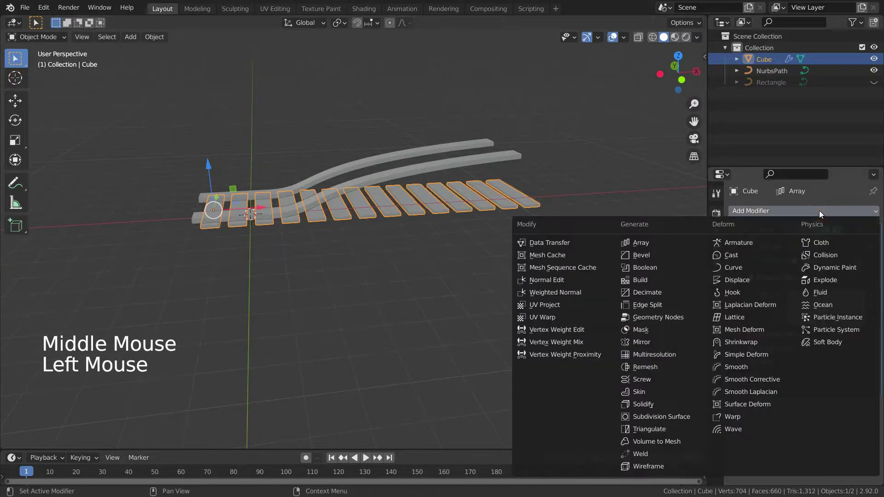
click(724, 268)
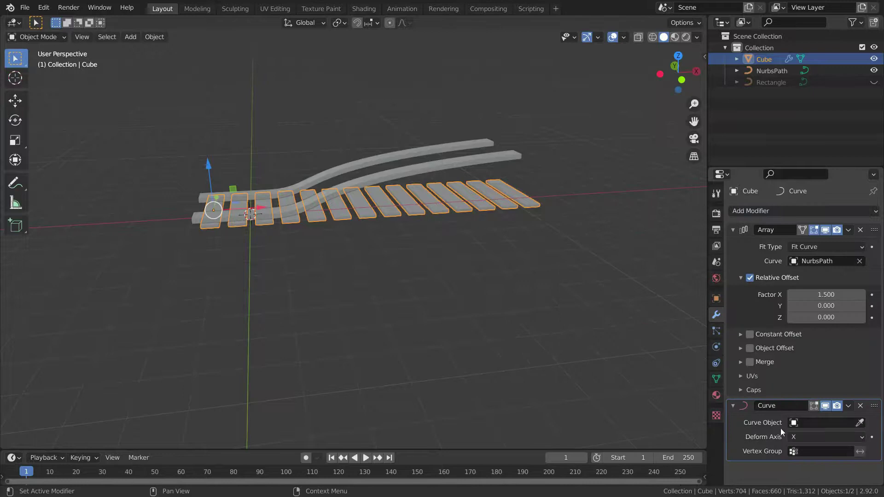
click(860, 424)
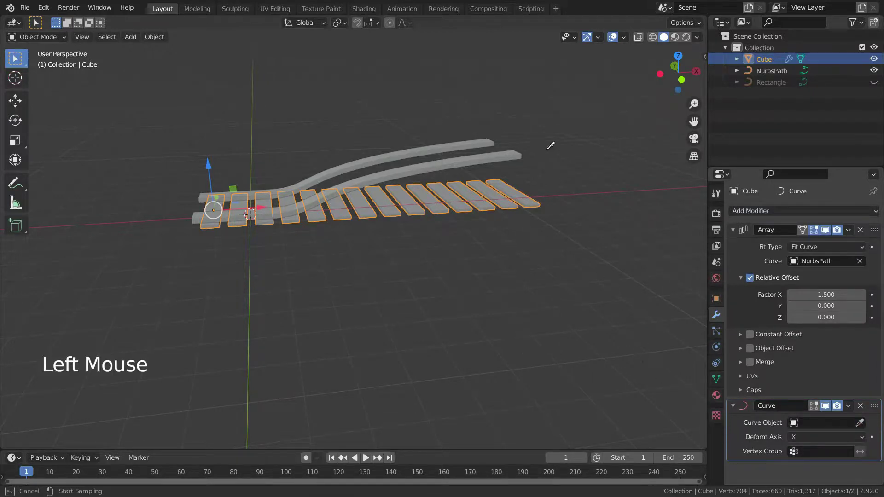
click(513, 152)
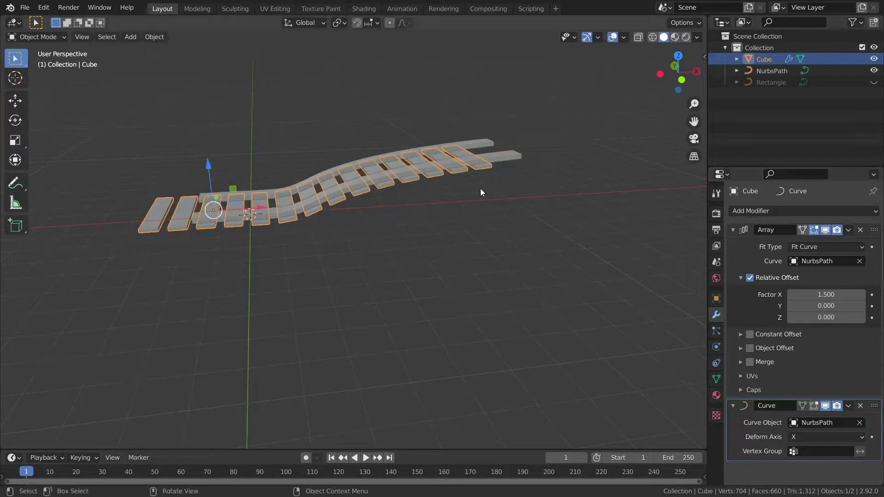
drag(263, 206, 323, 221)
middle_drag(322, 221, 458, 211)
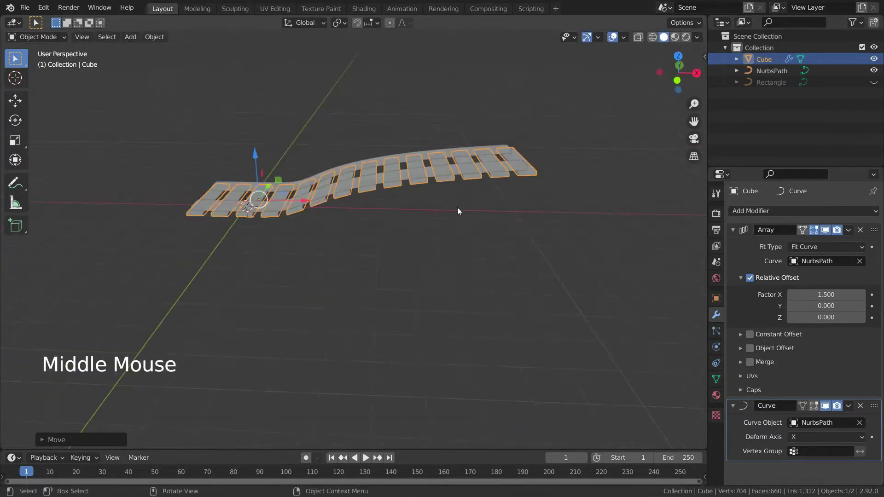
Enter Edit Mode on the NurbsPath in front view, framing the curve's end.
click(453, 170)
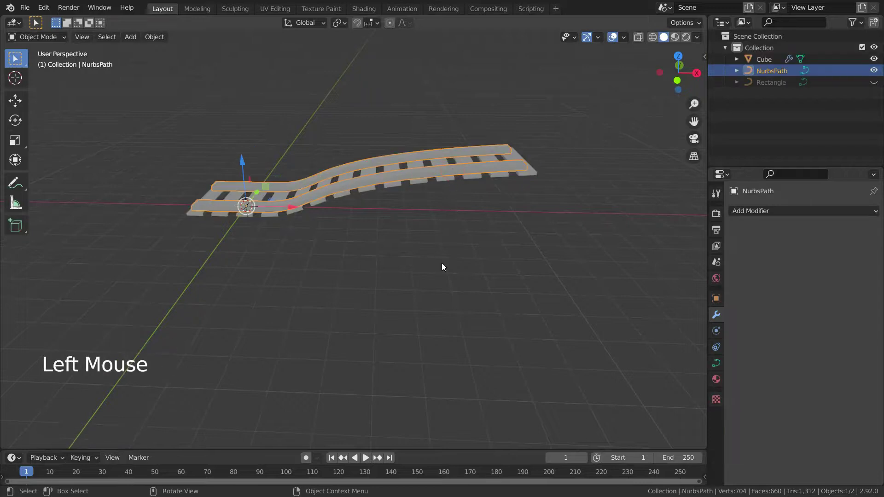
middle_drag(442, 267, 480, 196)
key(Tab)
key(KP_1)
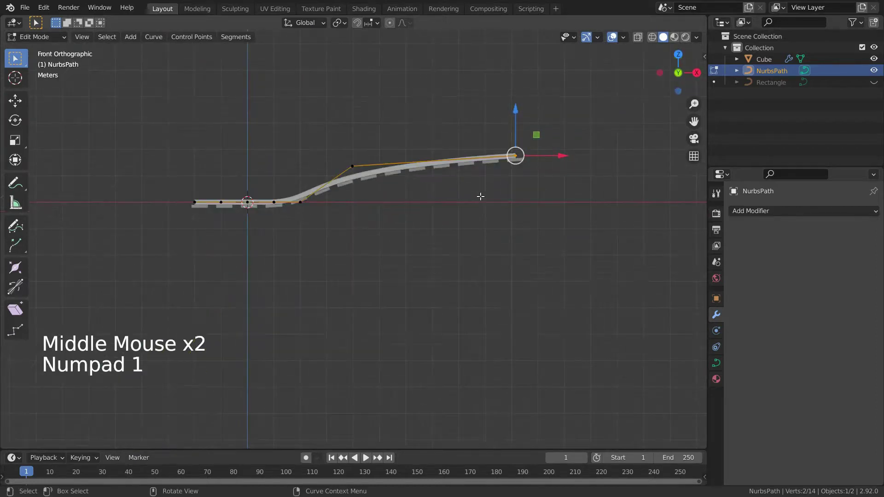
shift+middle_drag(459, 238, 335, 269)
Extrude three new end points rising into a crest, then return to Object Mode.
key(e)
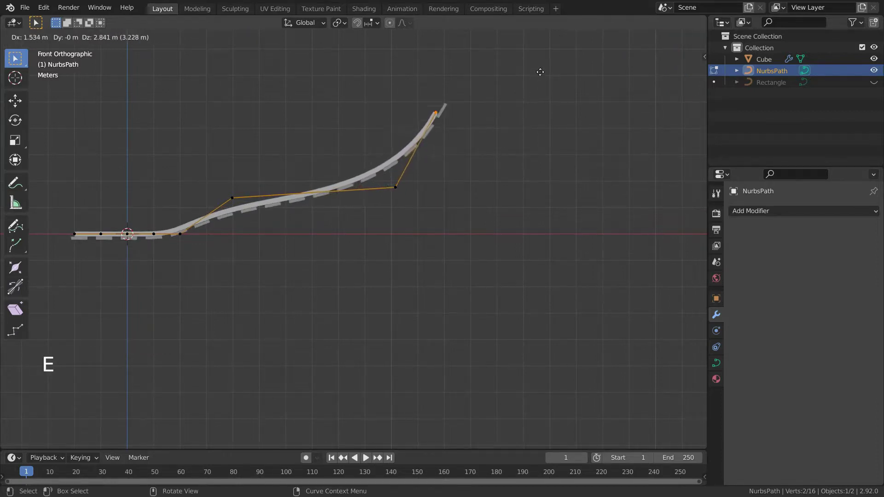
click(546, 59)
key(e)
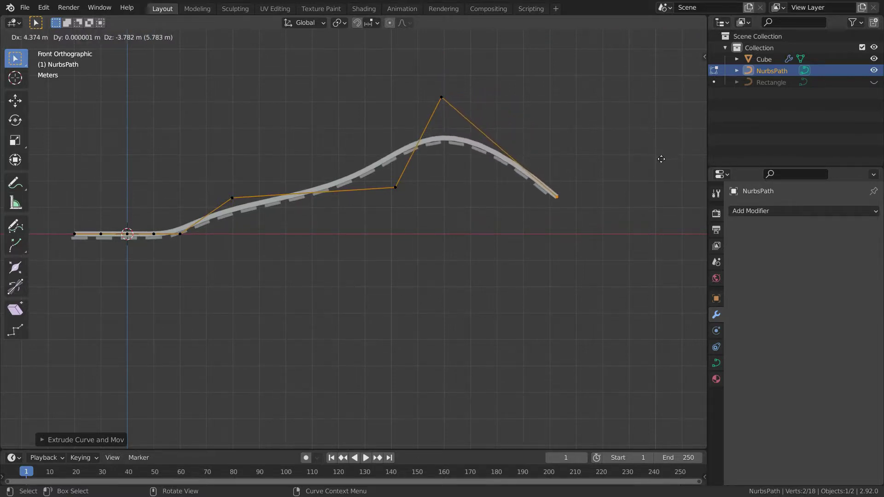
click(630, 138)
key(e)
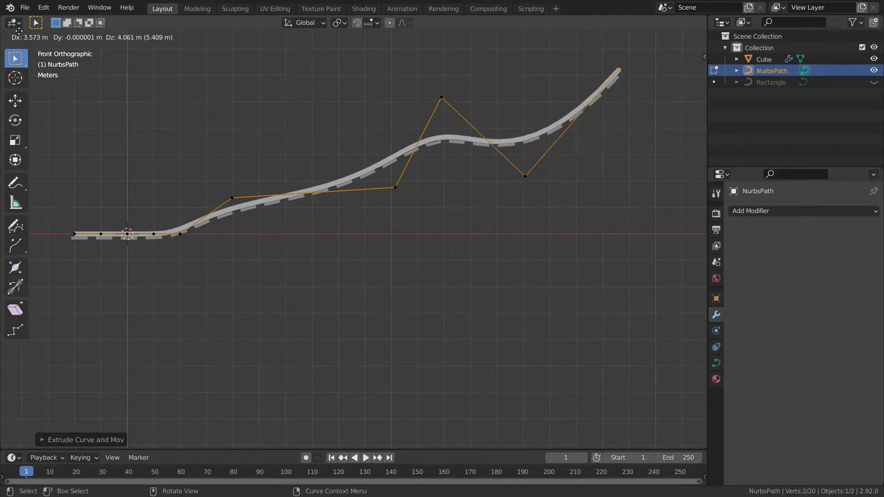
click(20, 44)
scroll(327, 226, down, 3)
scroll(327, 226, up, 1)
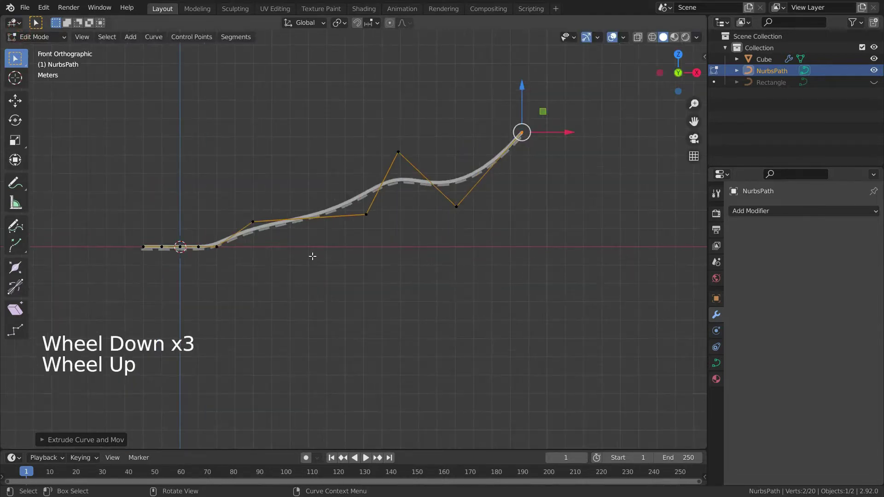
scroll(408, 290, down, 4)
scroll(367, 258, up, 2)
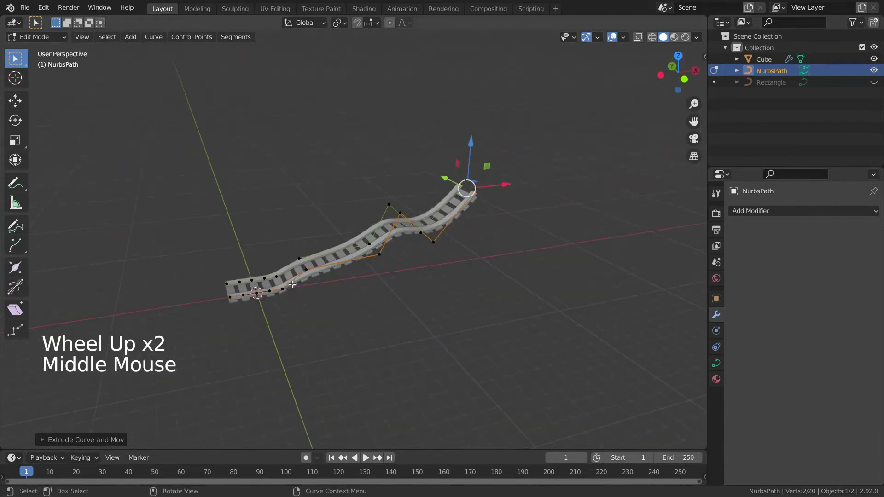
key(Tab)
scroll(343, 282, up, 4)
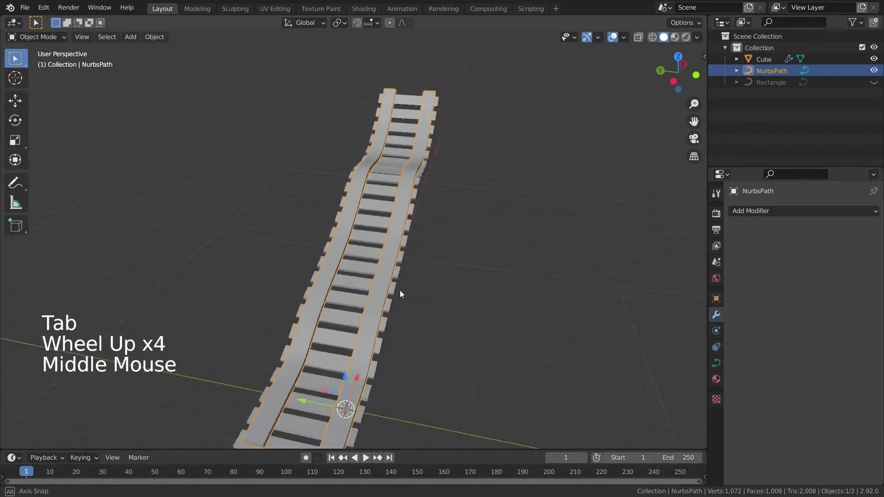